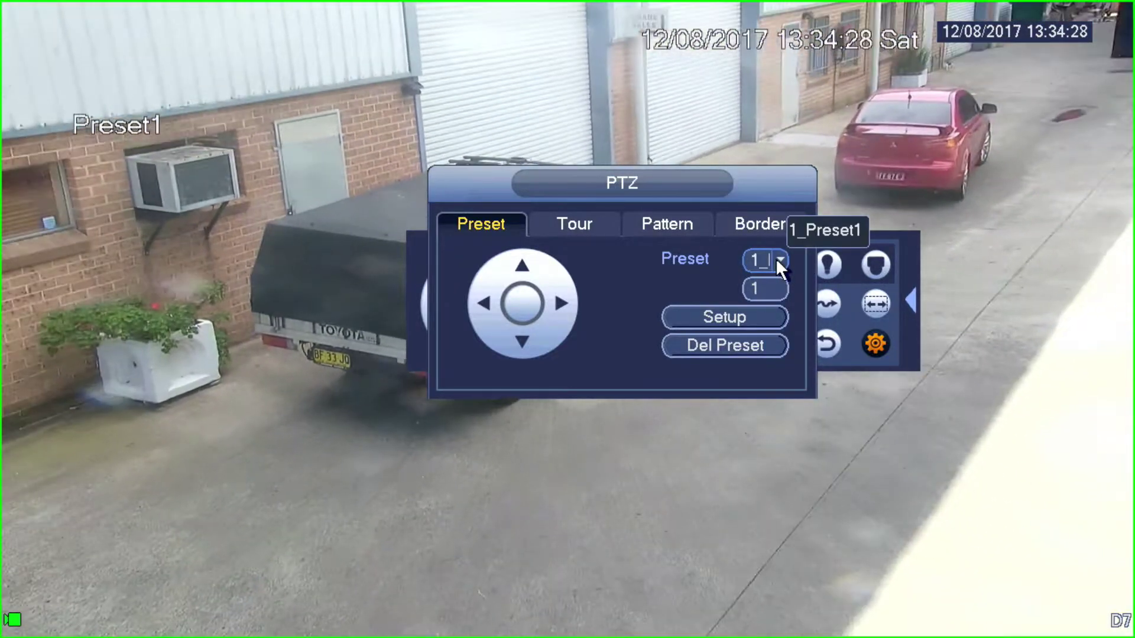
Recall saved presets 2 and 3 in turn from the list of stored camera positions.
click(776, 258)
click(782, 322)
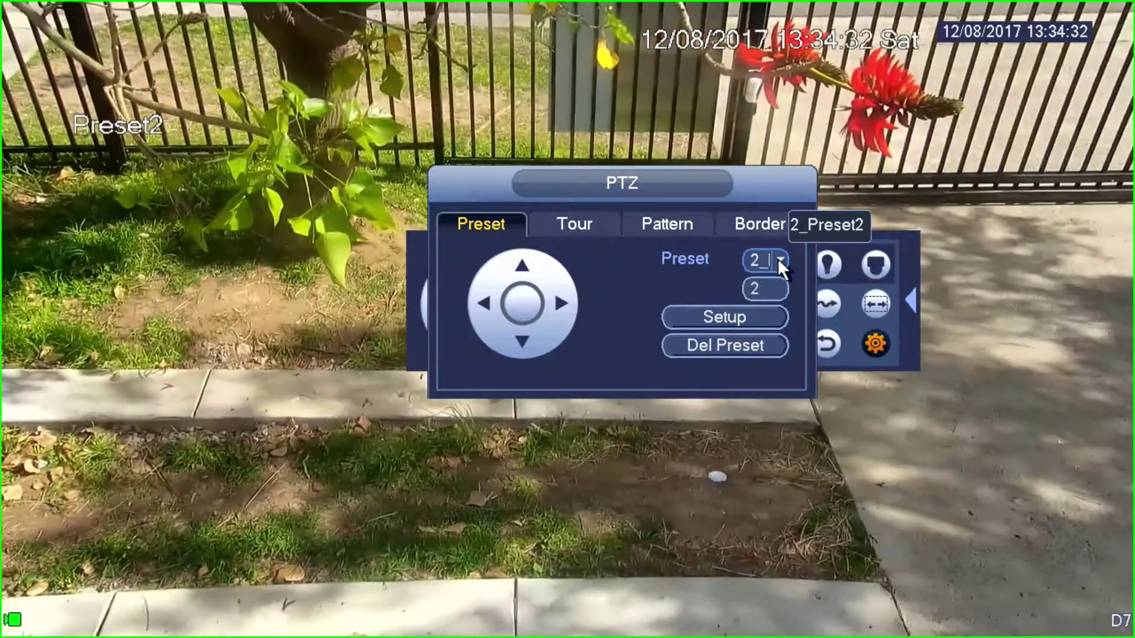
click(777, 258)
click(771, 347)
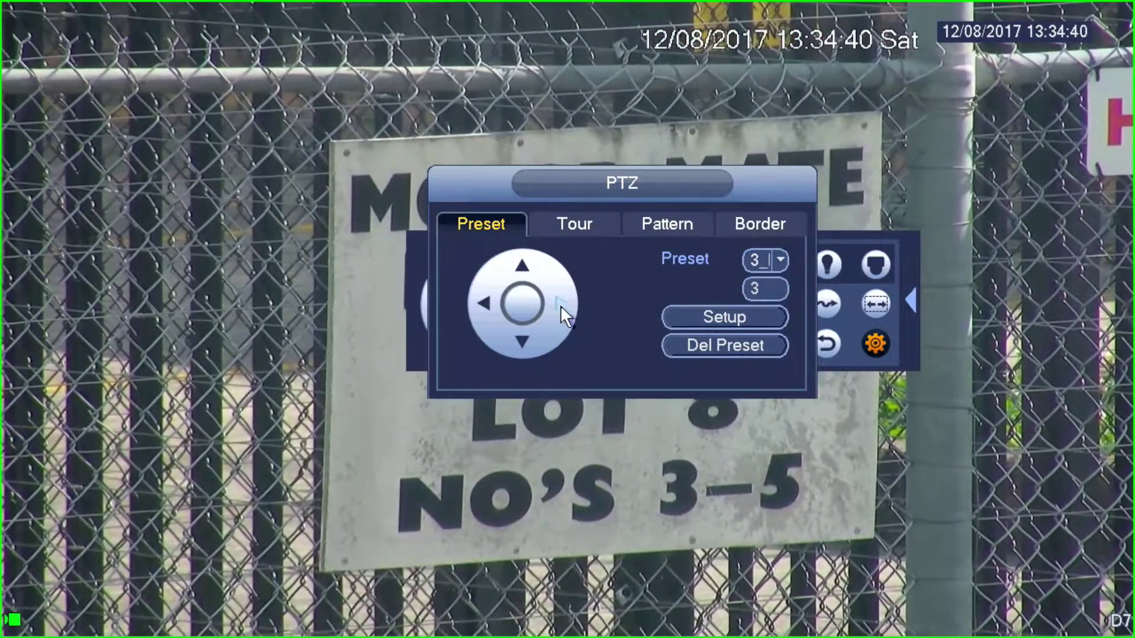
Pan the camera away from the sign until it frames the blue pipework behind the chain-link fence.
click(559, 305)
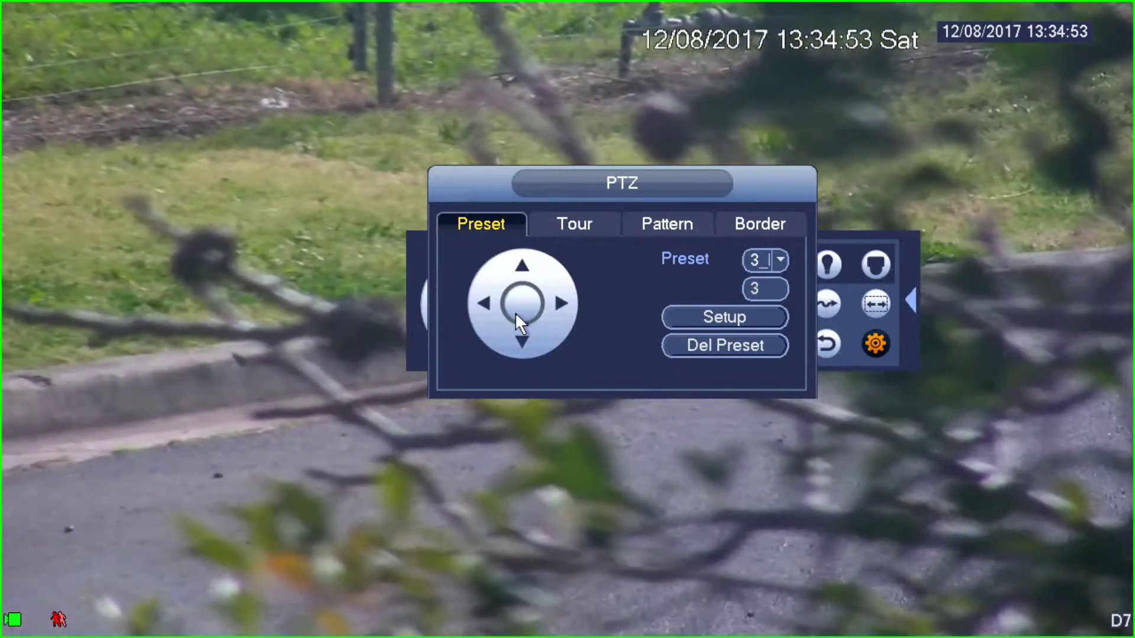
click(481, 305)
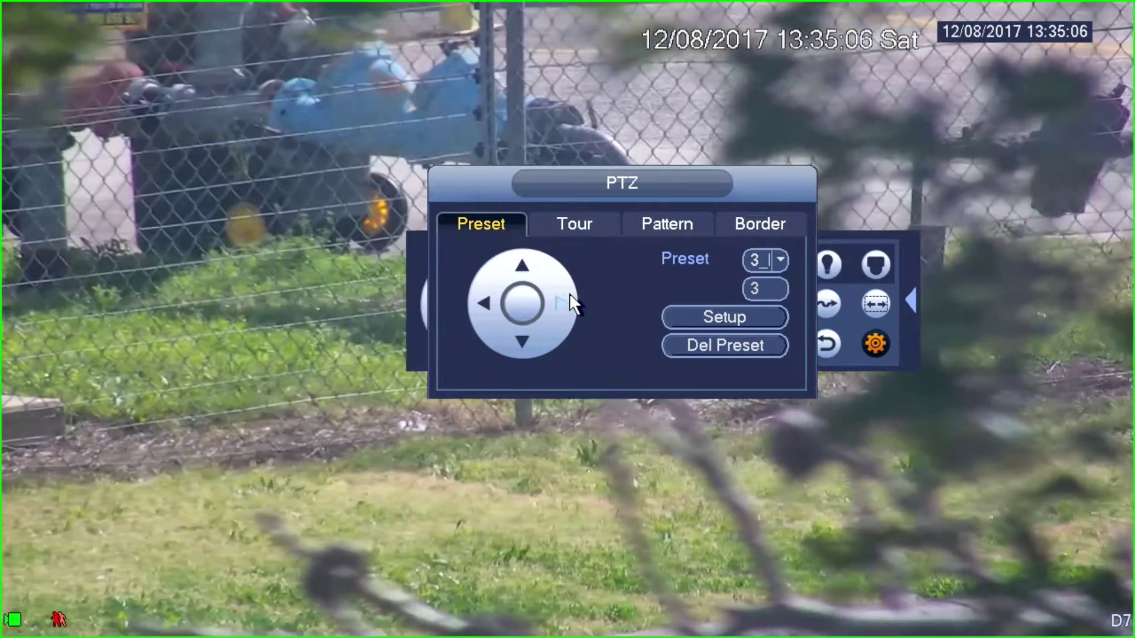
click(485, 304)
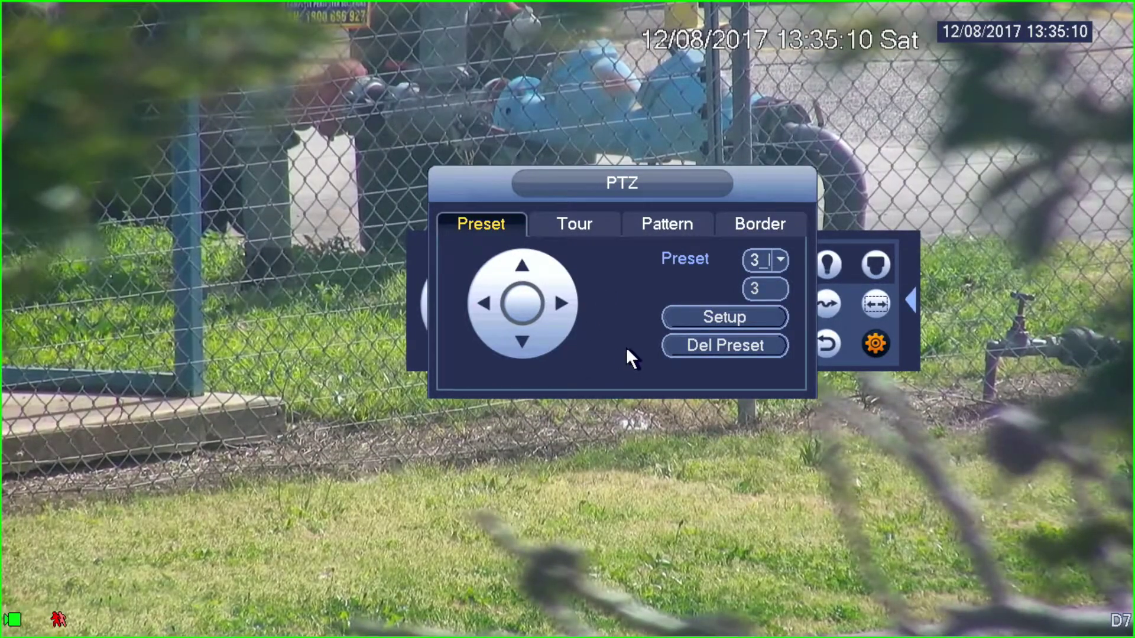
Save the current camera view as a new preset numbered 4, and close the preset setup.
click(781, 263)
click(771, 284)
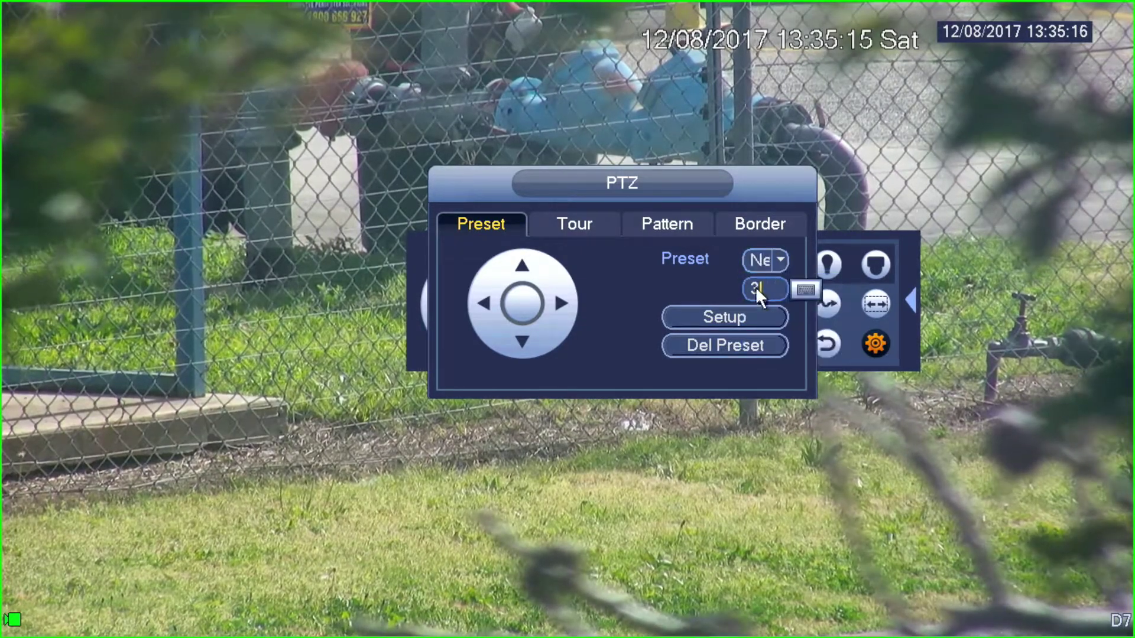
click(756, 287)
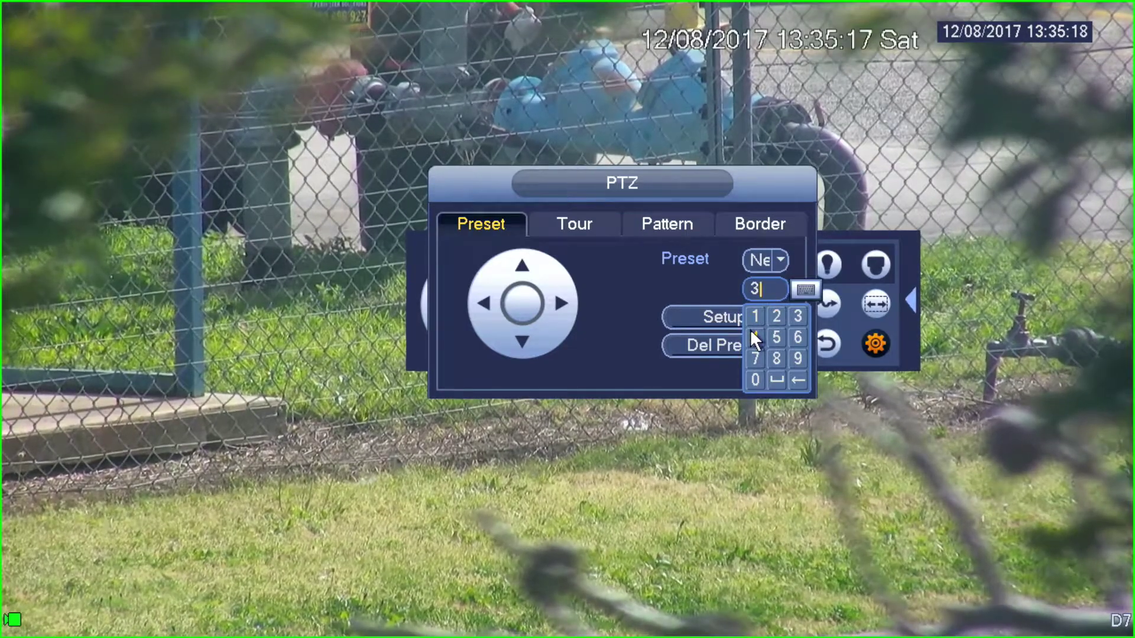
click(750, 332)
click(699, 295)
click(701, 308)
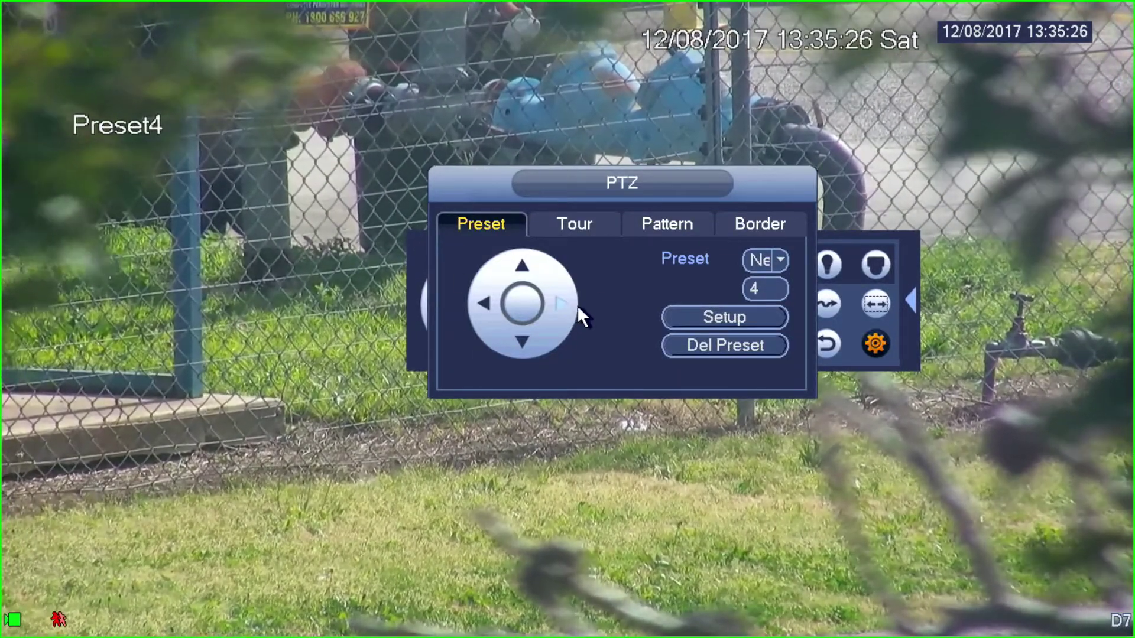
right_click(686, 226)
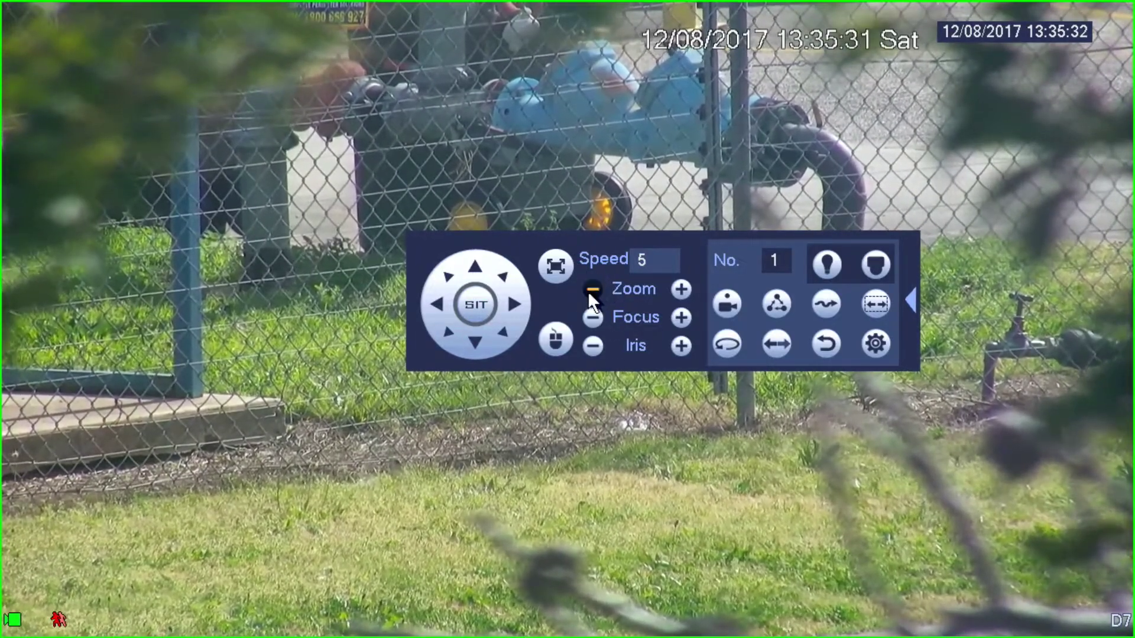
Zoom the camera out, pan left and tilt down to frame the tree branches with the red flower.
click(588, 290)
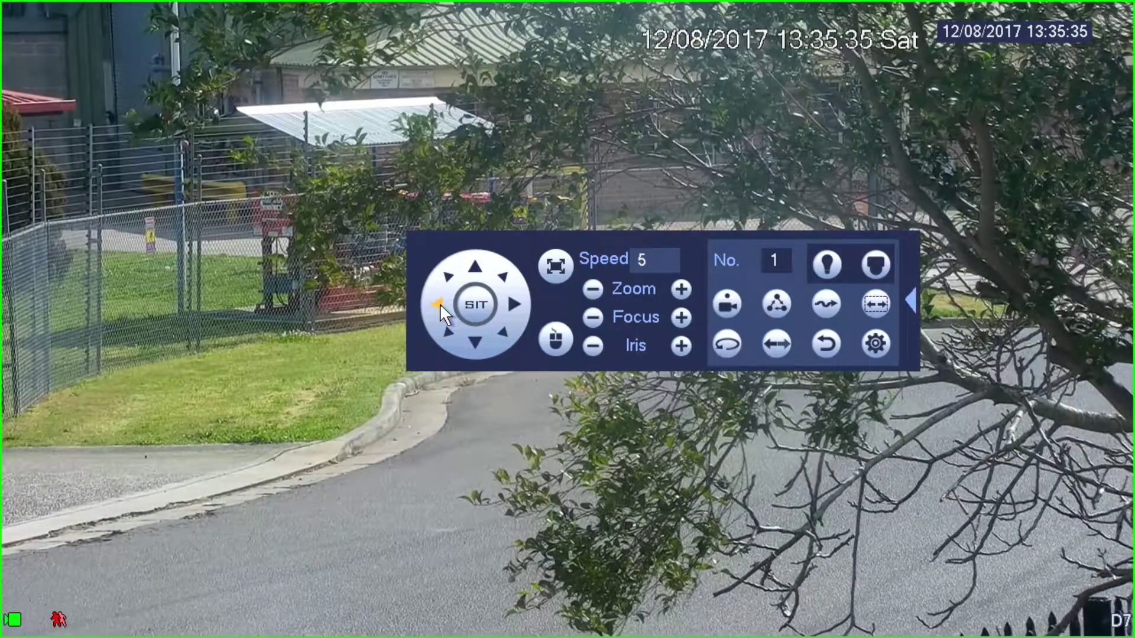
click(439, 303)
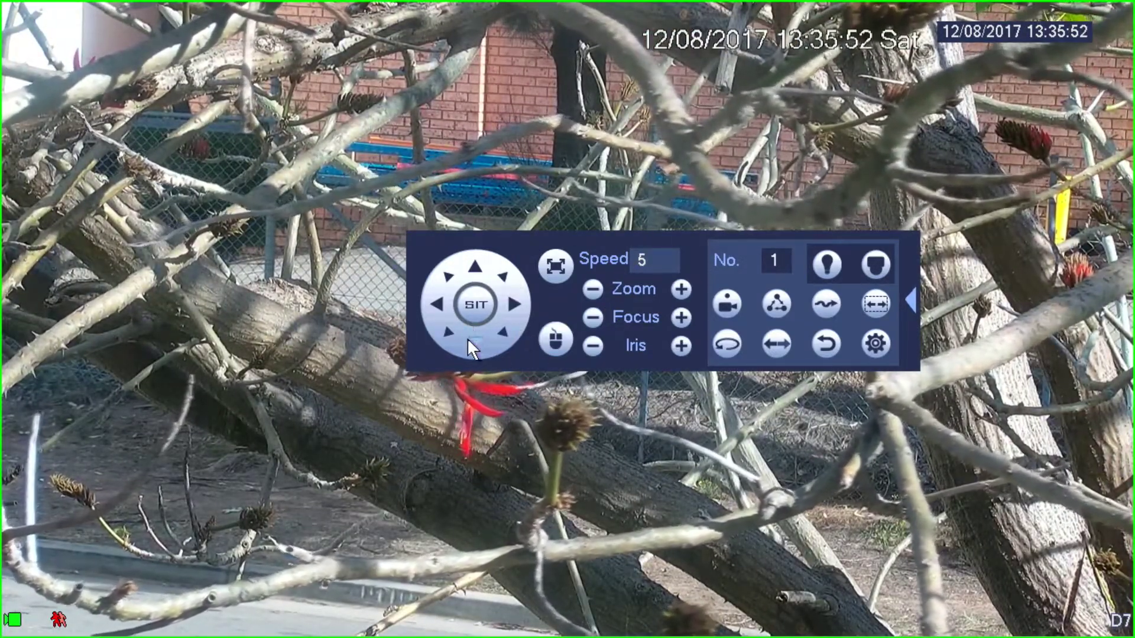
click(468, 338)
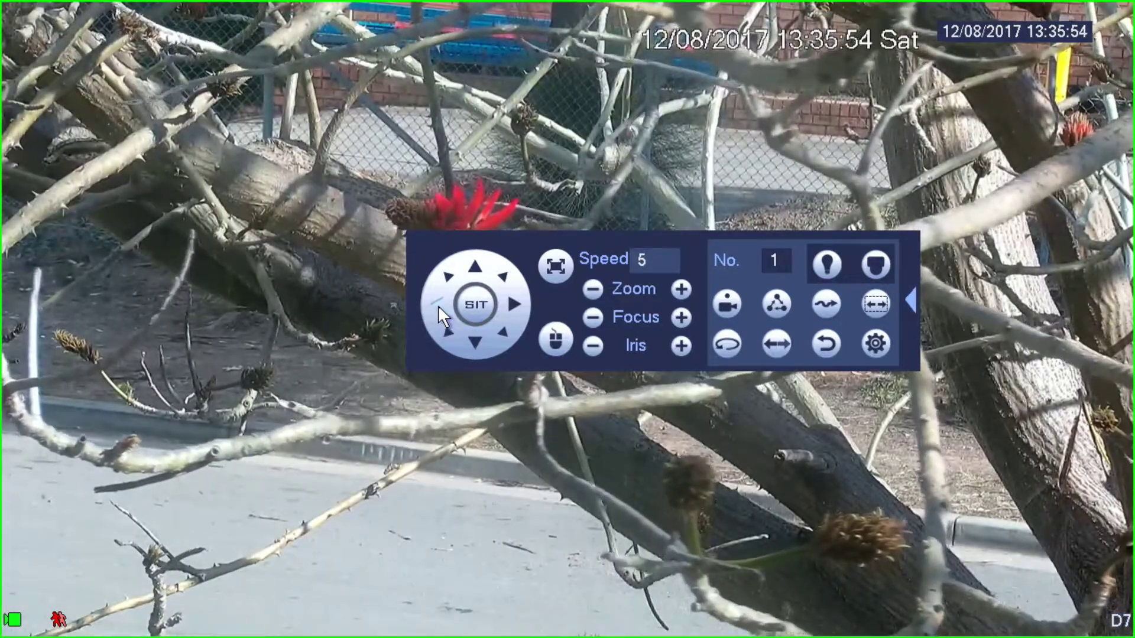
click(438, 305)
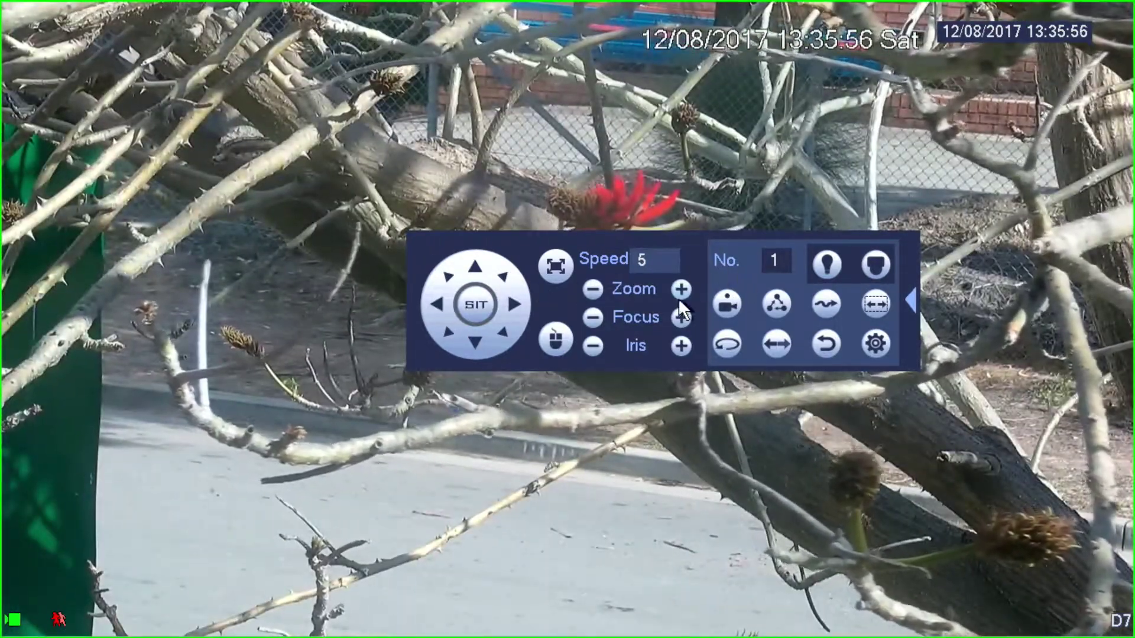
Zoom in on the red flower, adjust the framing, and decrease the focus setting to sharpen it.
click(681, 289)
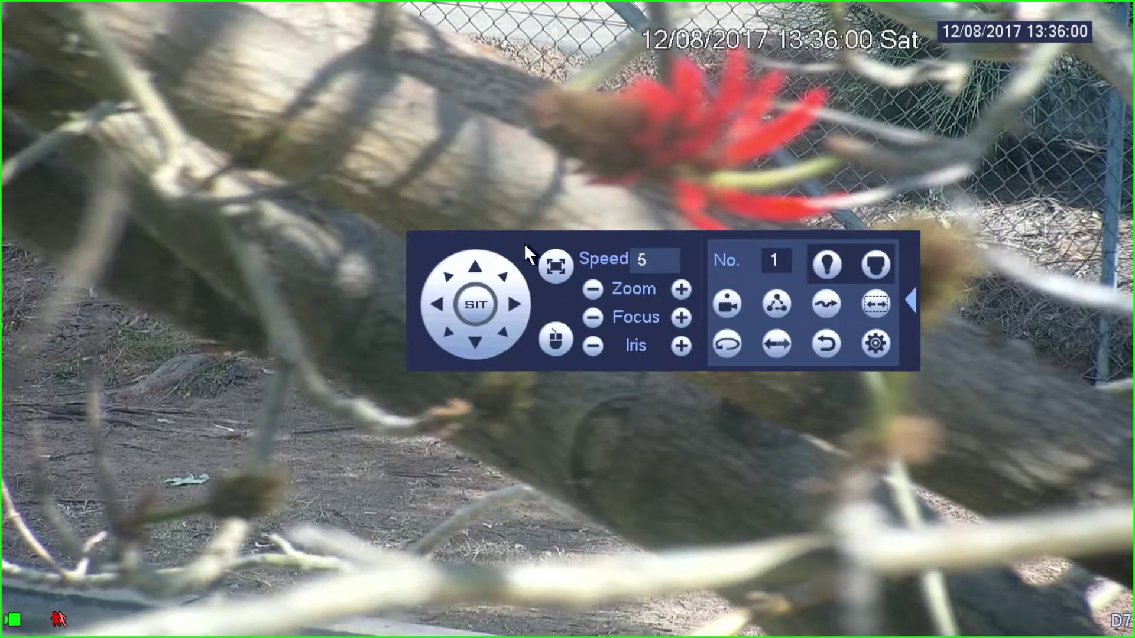
click(475, 267)
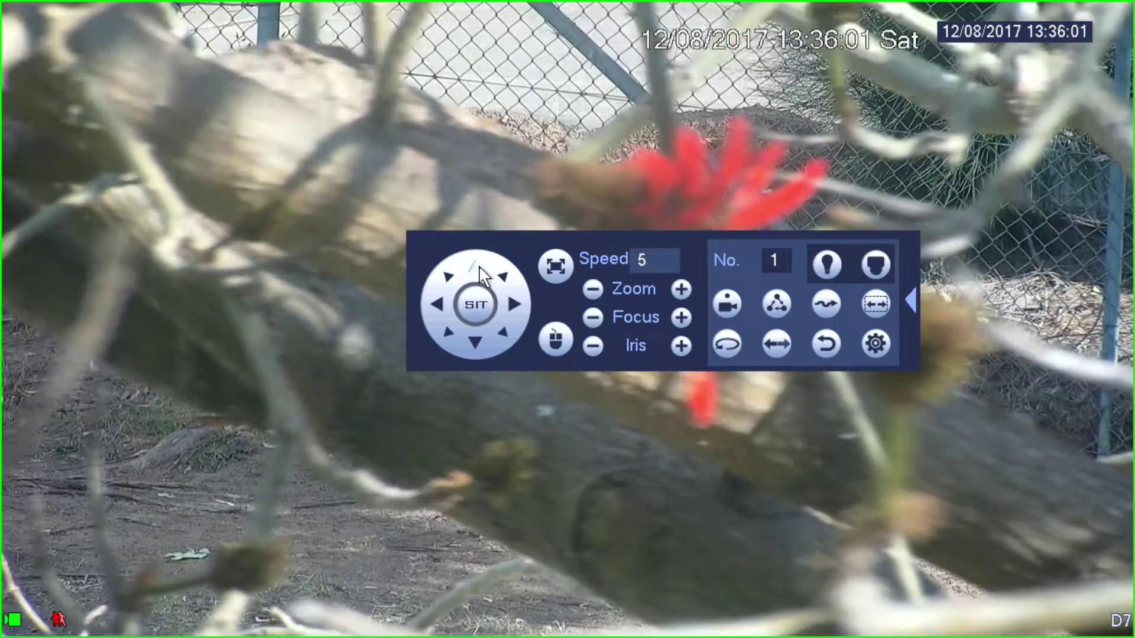
click(515, 302)
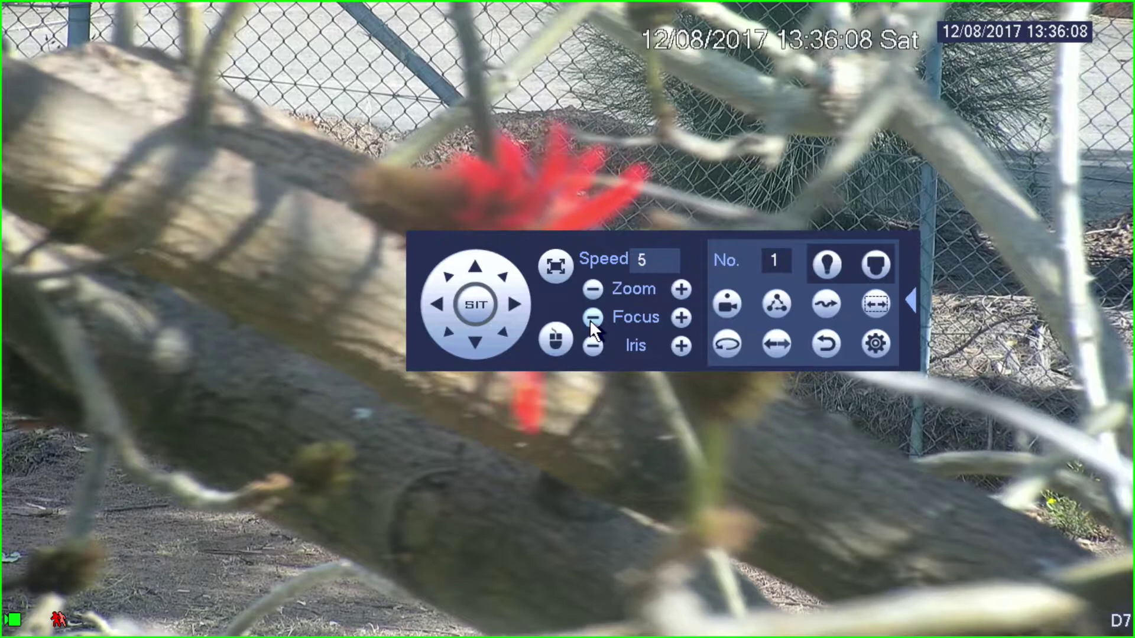
click(592, 318)
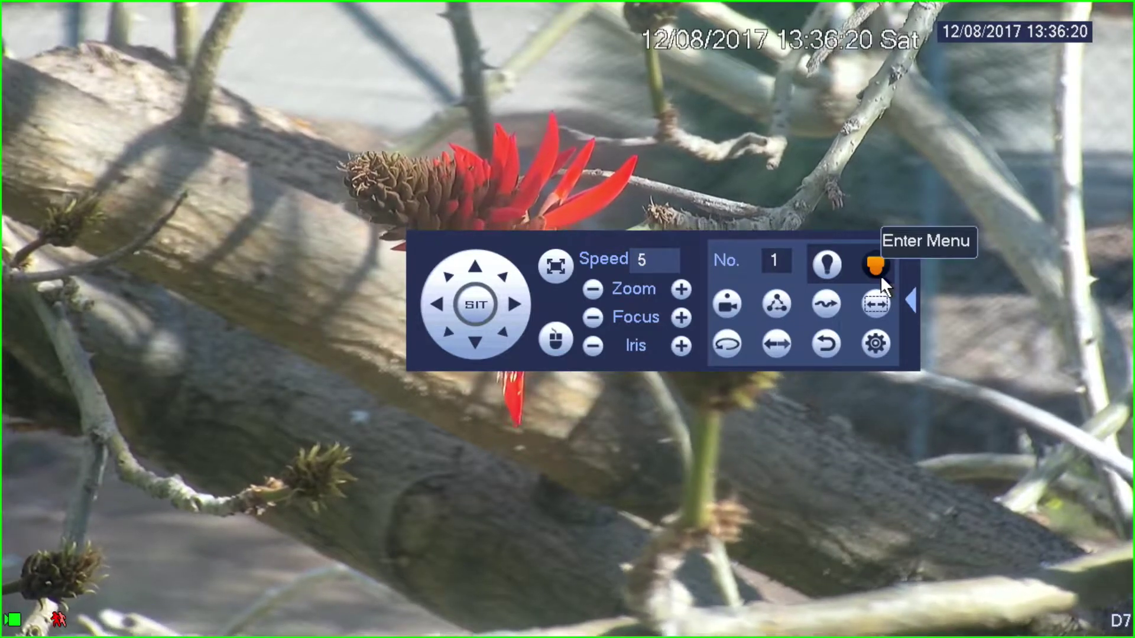
Save the close-up of the red flower as a new preset numbered 5, and close the preset setup.
click(885, 352)
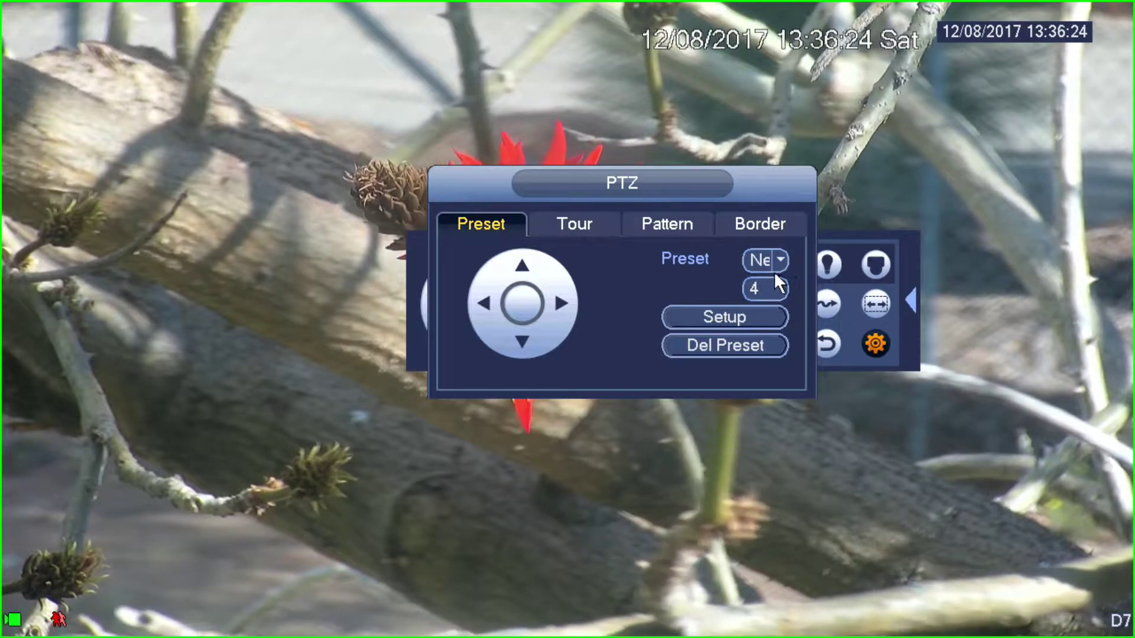
click(781, 260)
click(771, 290)
click(771, 288)
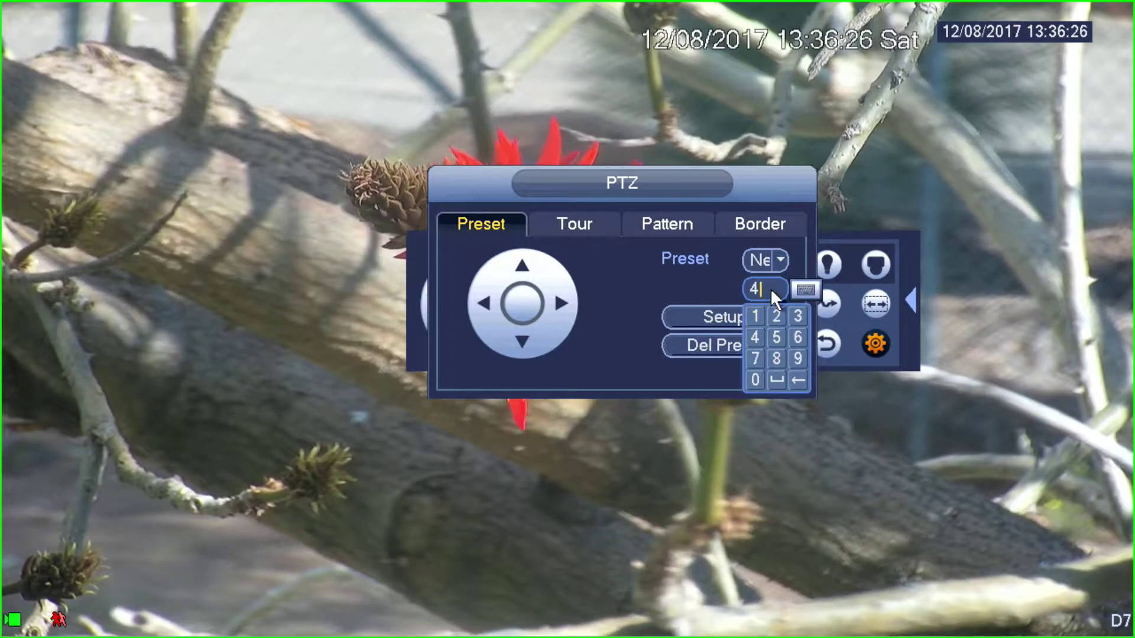
click(770, 332)
click(696, 282)
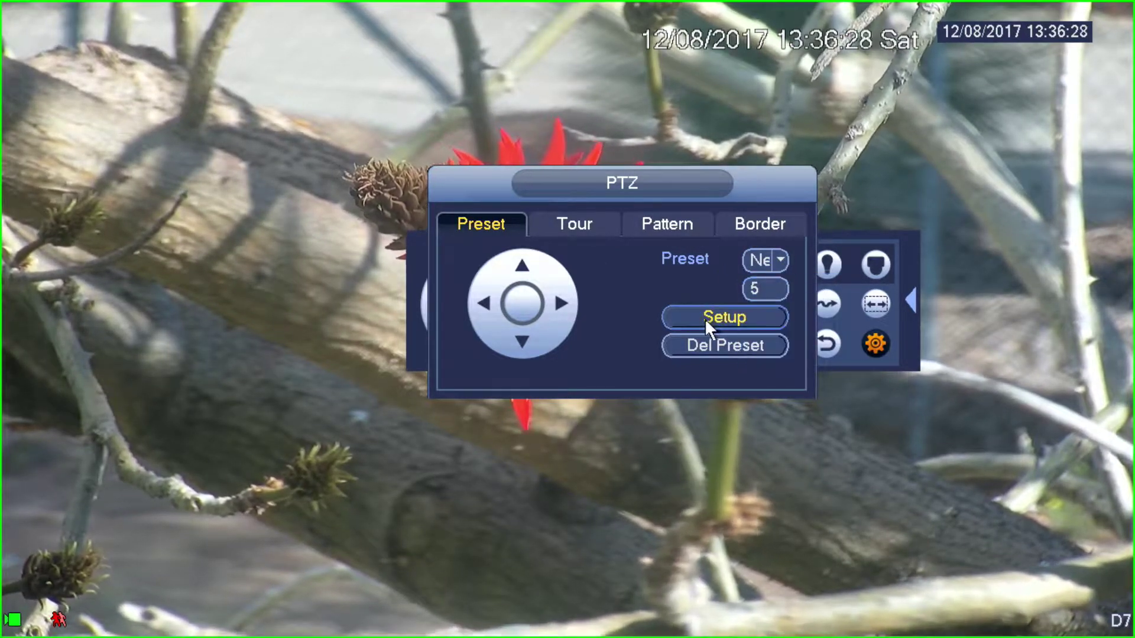
click(706, 317)
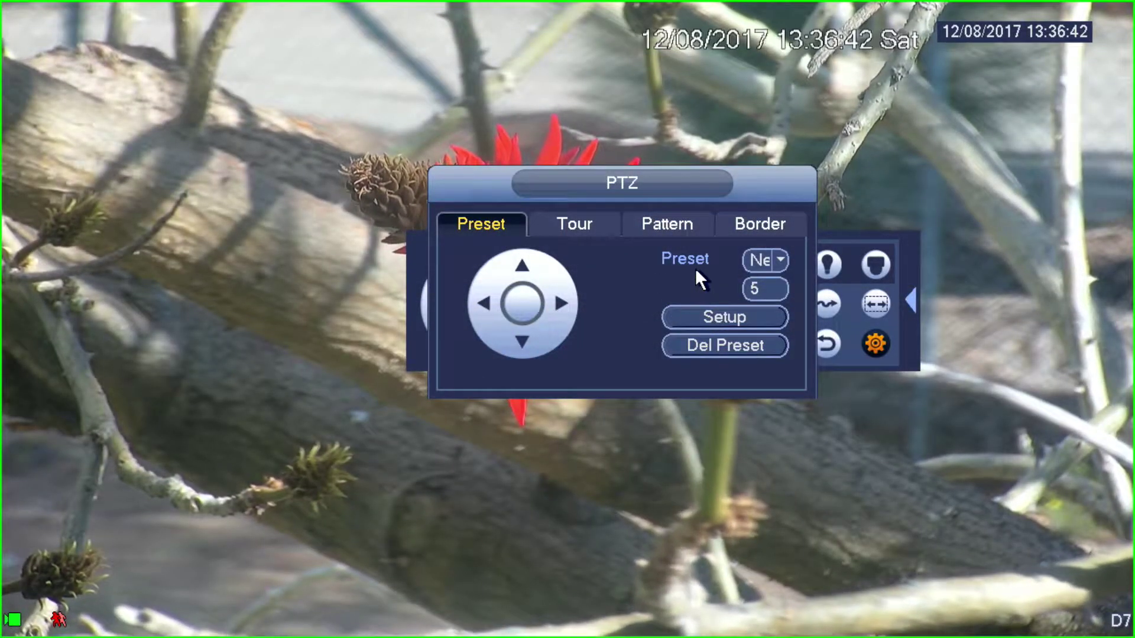
right_click(657, 272)
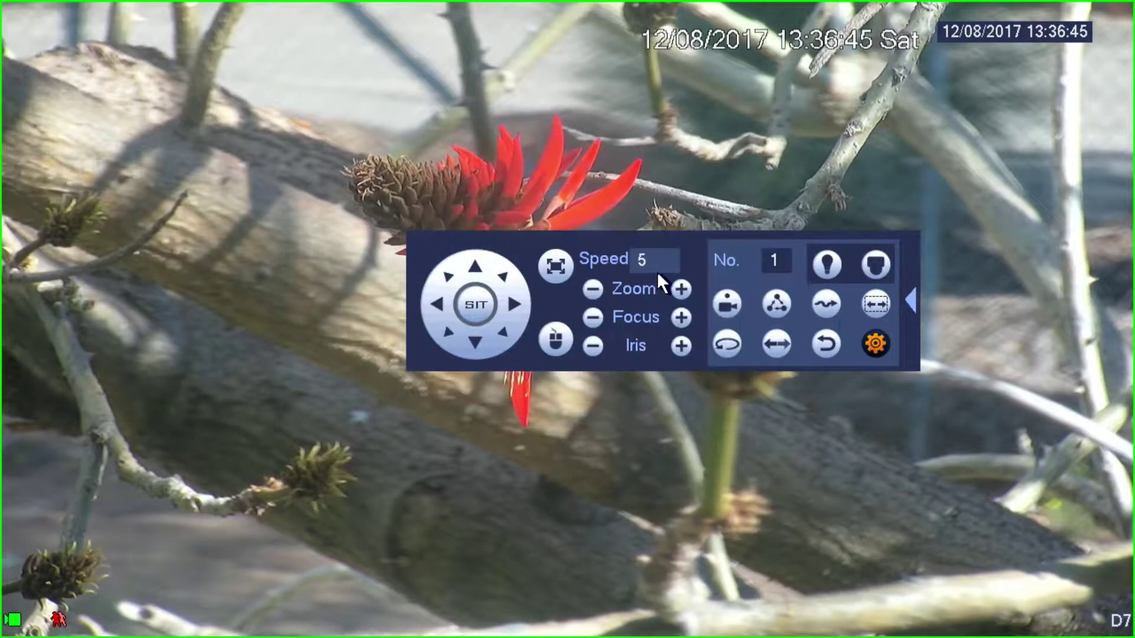
Call preset 1 and preset 2 by number from the PTZ controls.
click(730, 299)
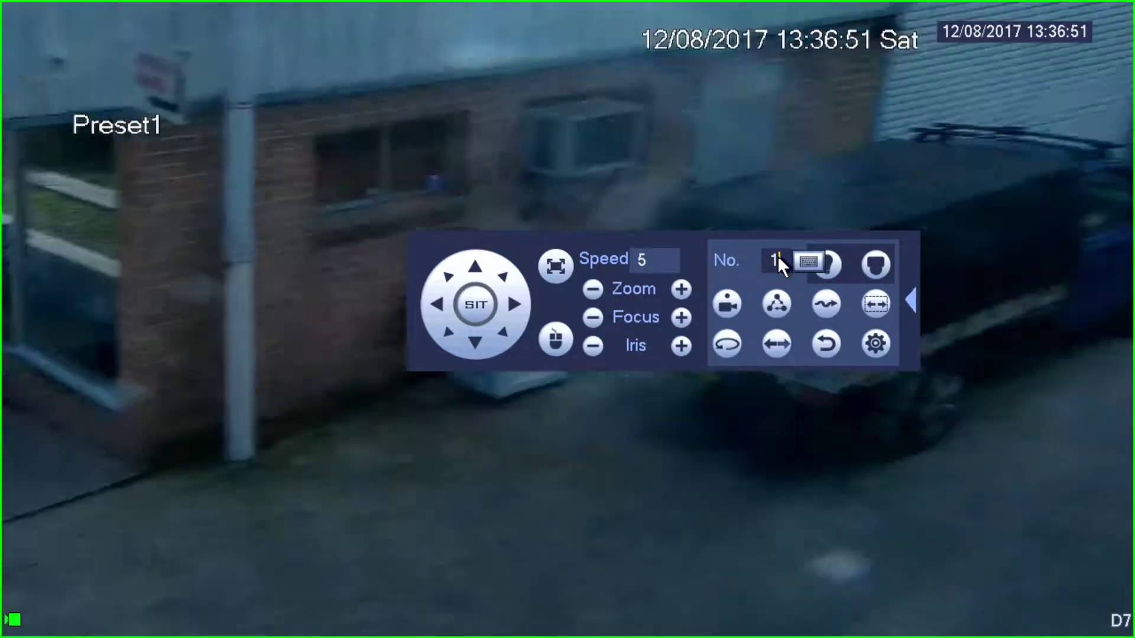
click(777, 259)
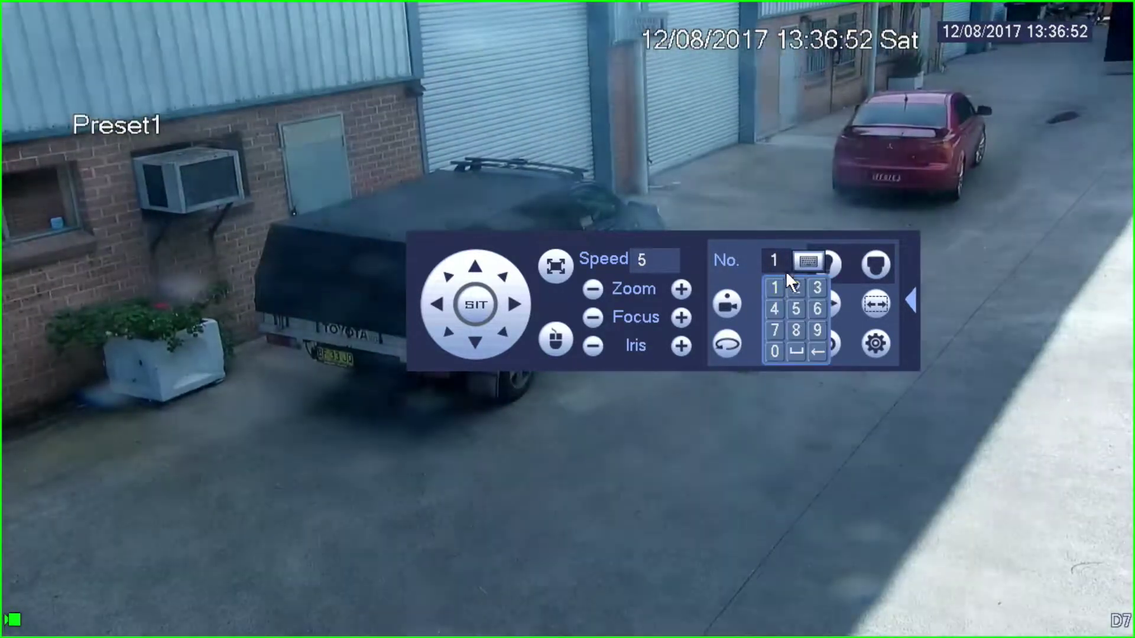
click(795, 288)
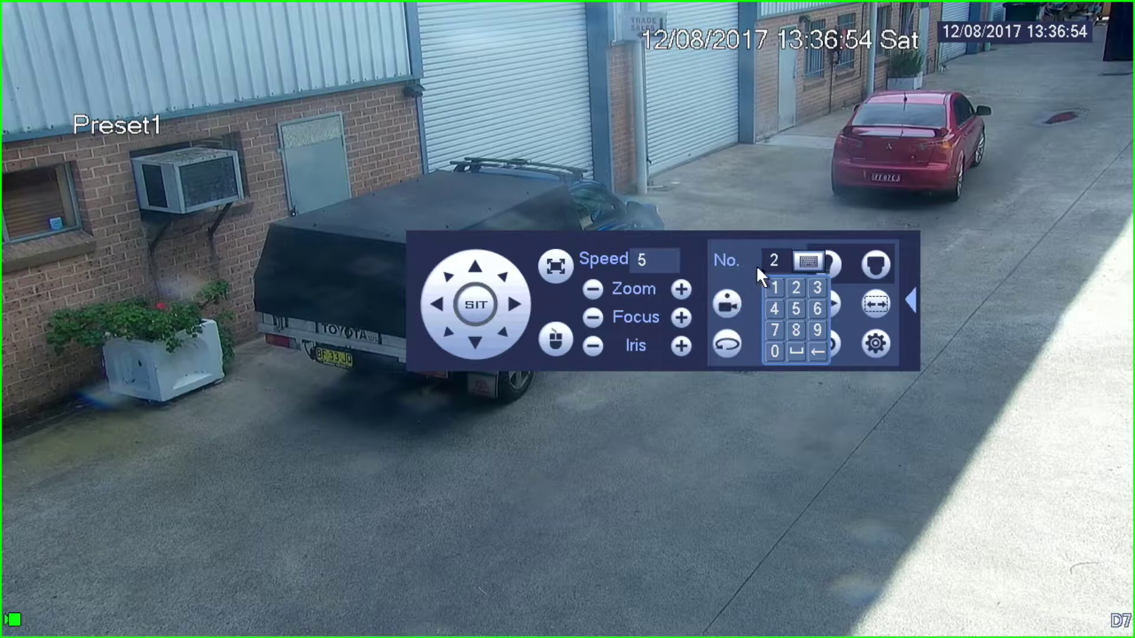
click(730, 299)
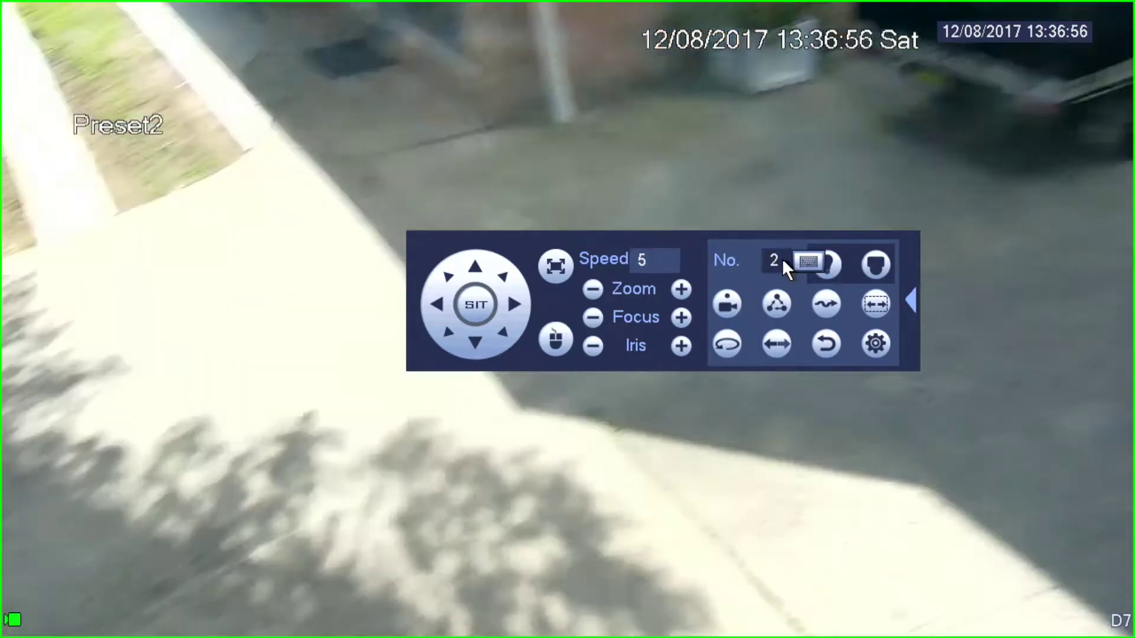
Call preset 5, followed by preset 3, by number to check the stored positions.
click(781, 260)
click(796, 307)
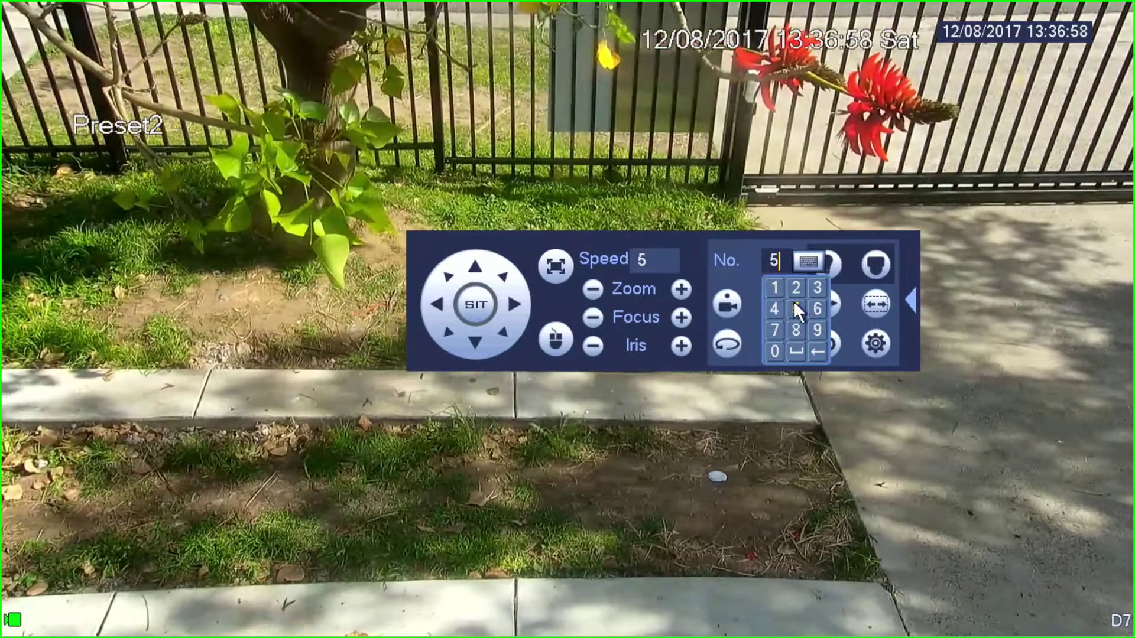
click(726, 305)
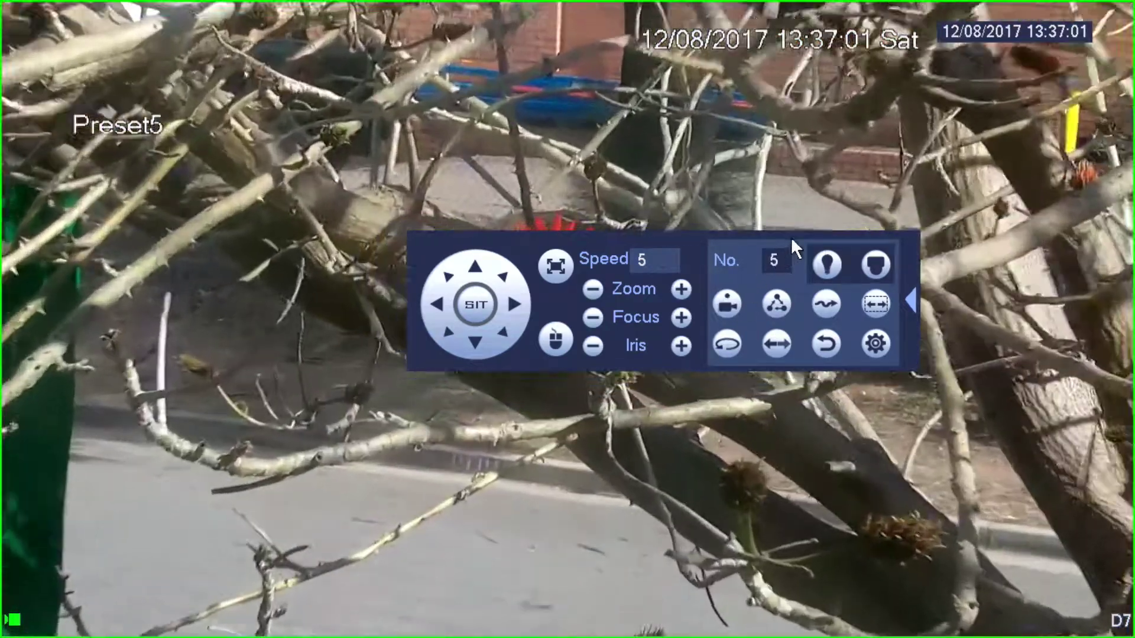
click(782, 260)
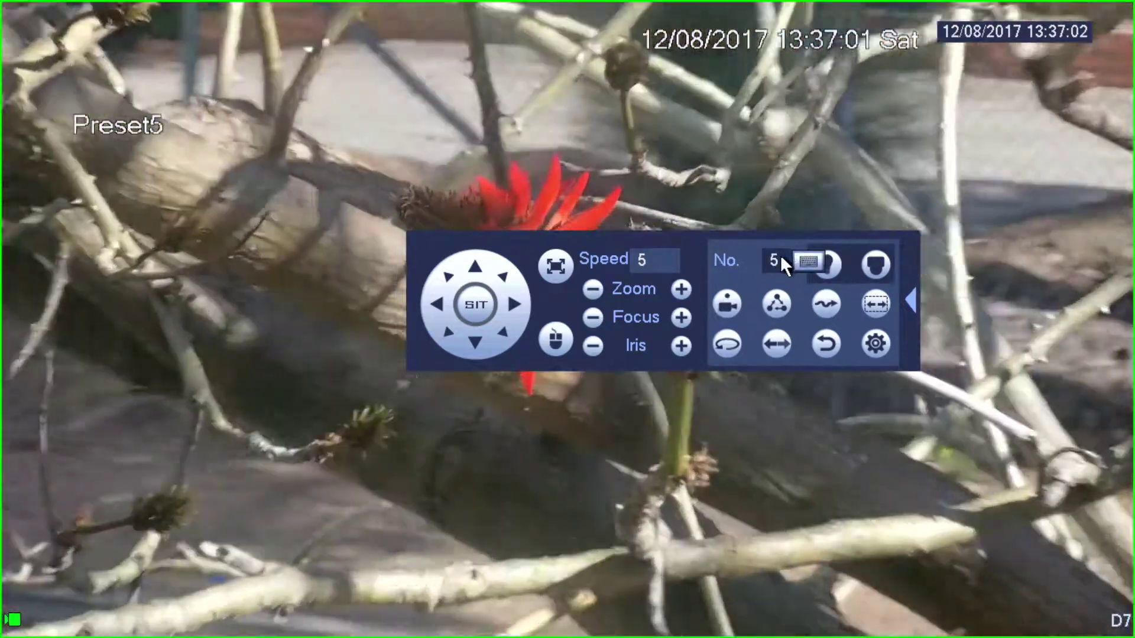
click(816, 288)
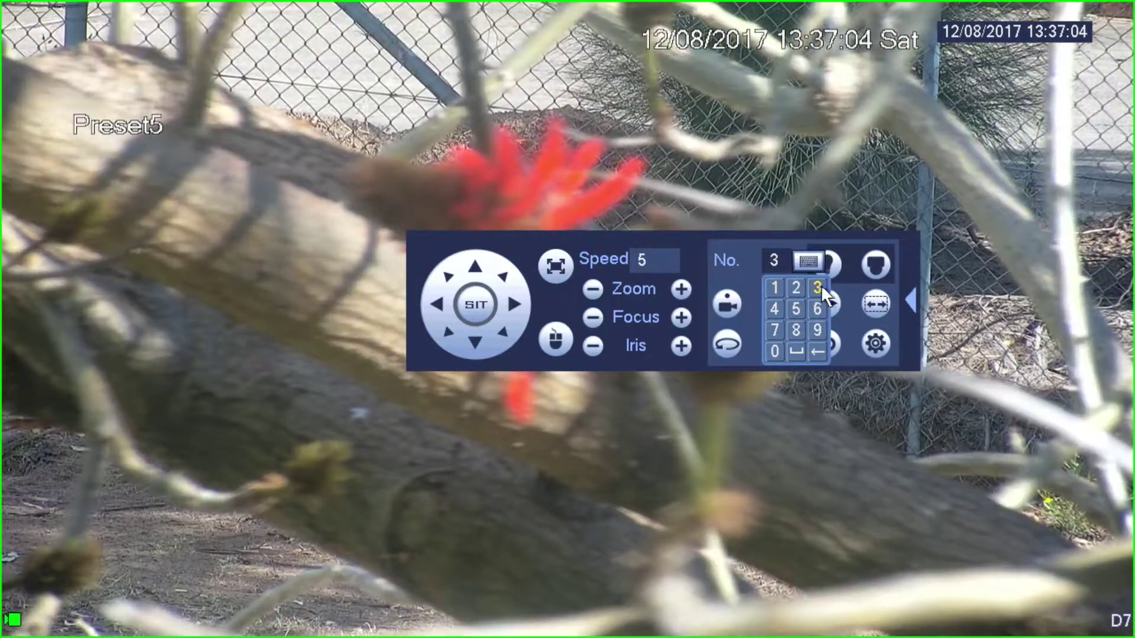
click(728, 304)
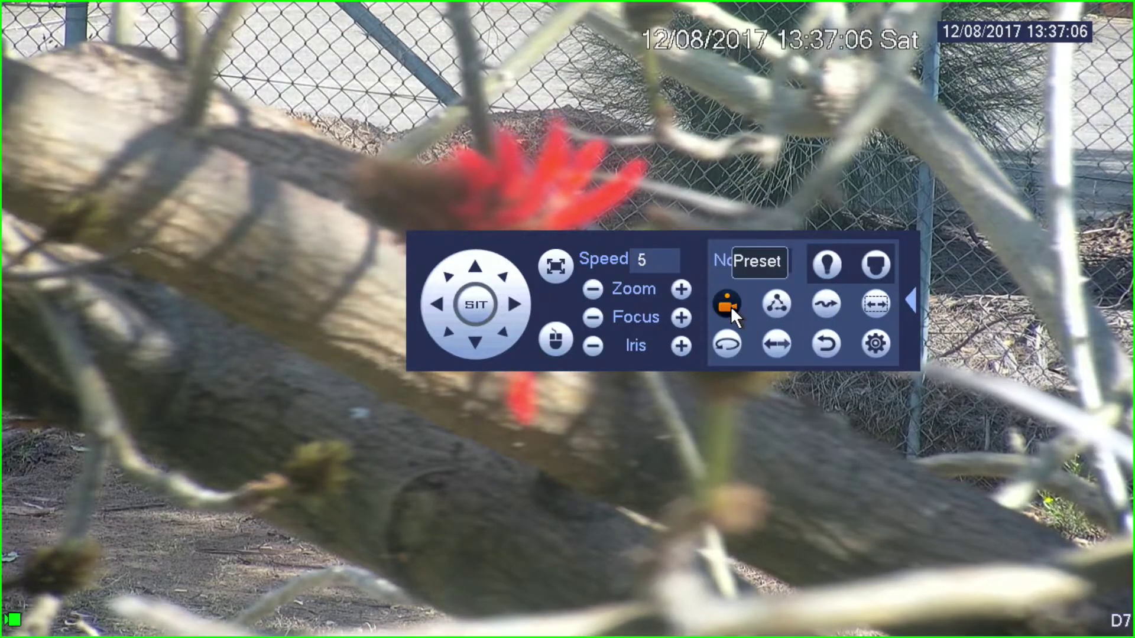
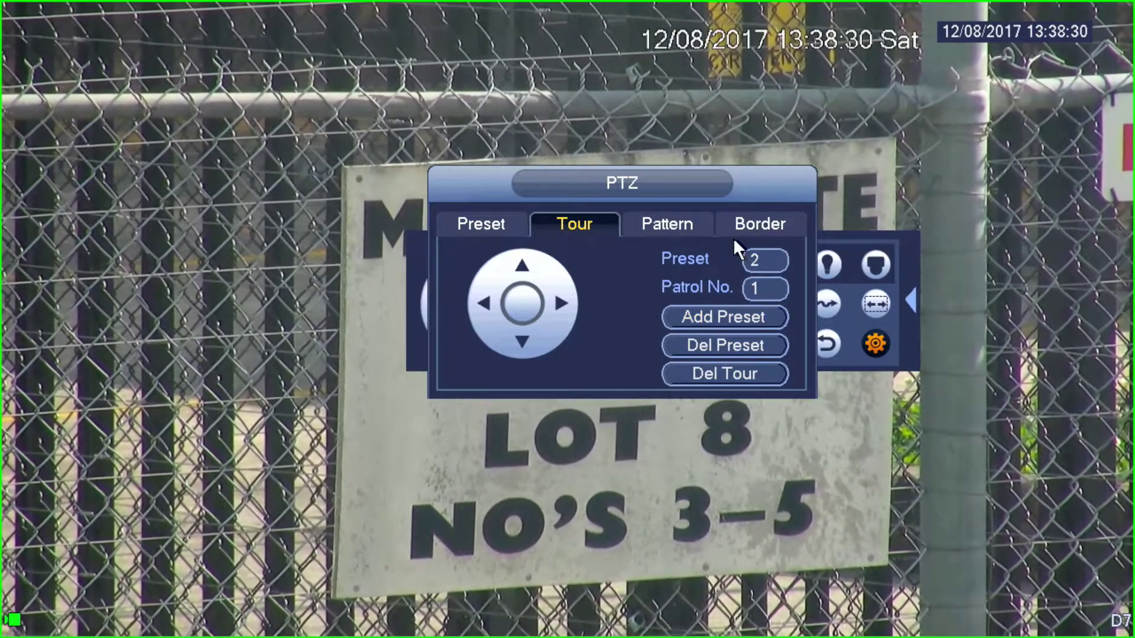
Add preset 2 to patrol 1 in the tour setup.
click(749, 265)
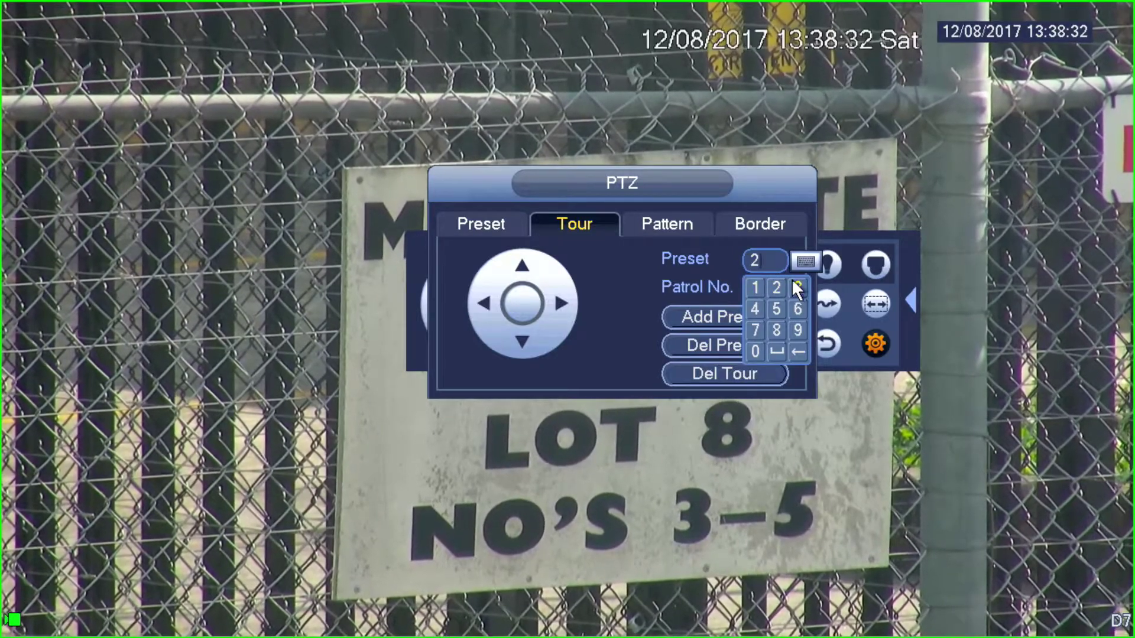
click(795, 283)
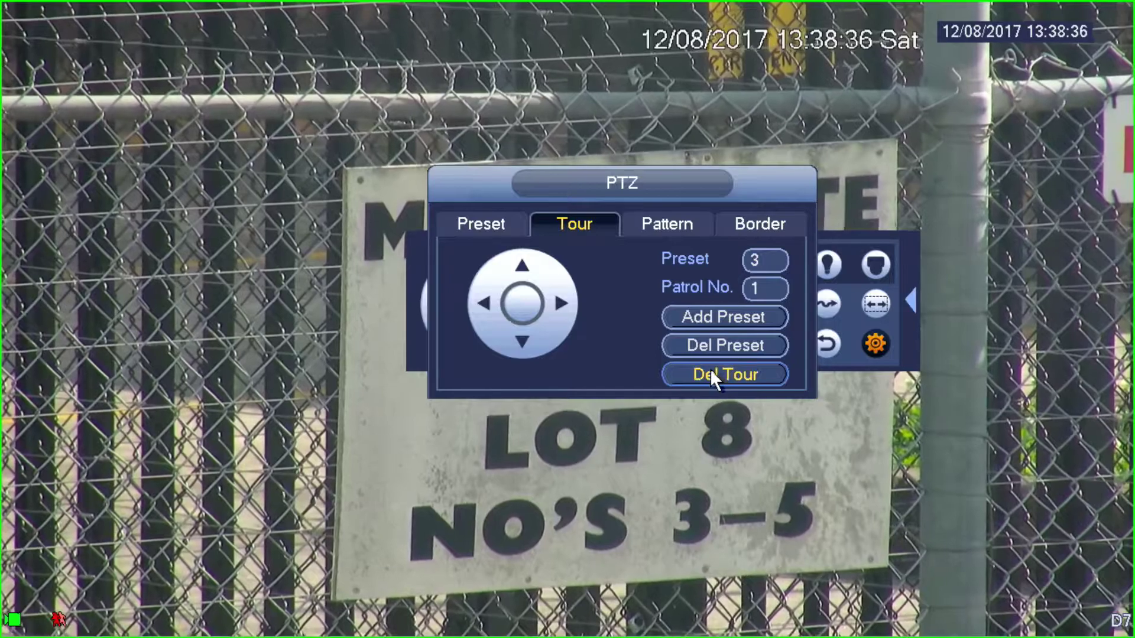
click(783, 263)
click(768, 259)
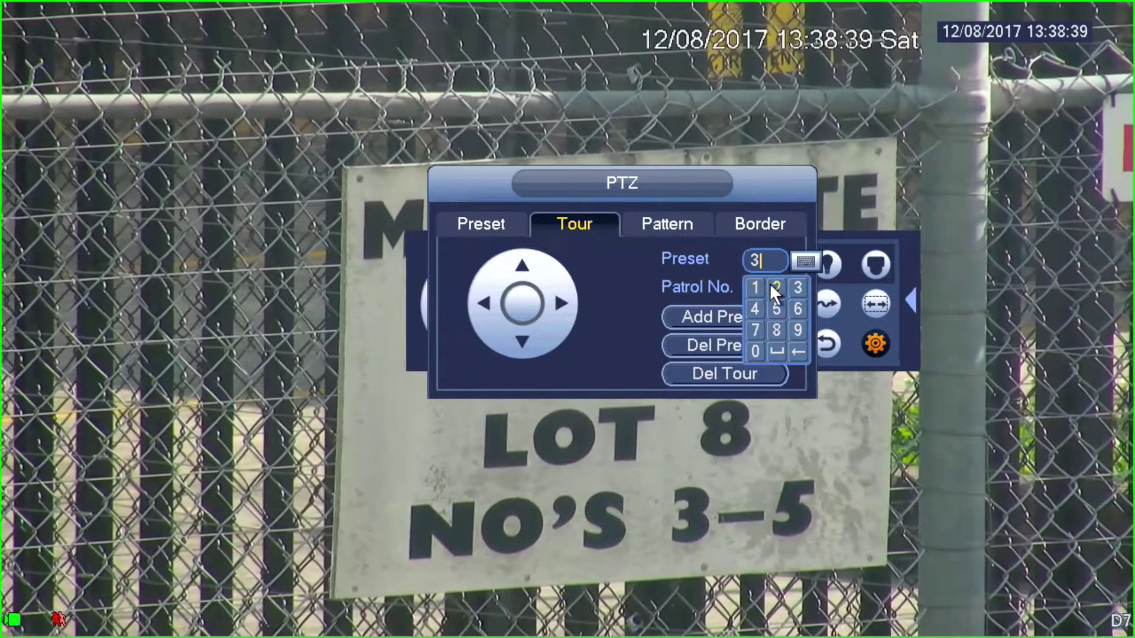
click(770, 286)
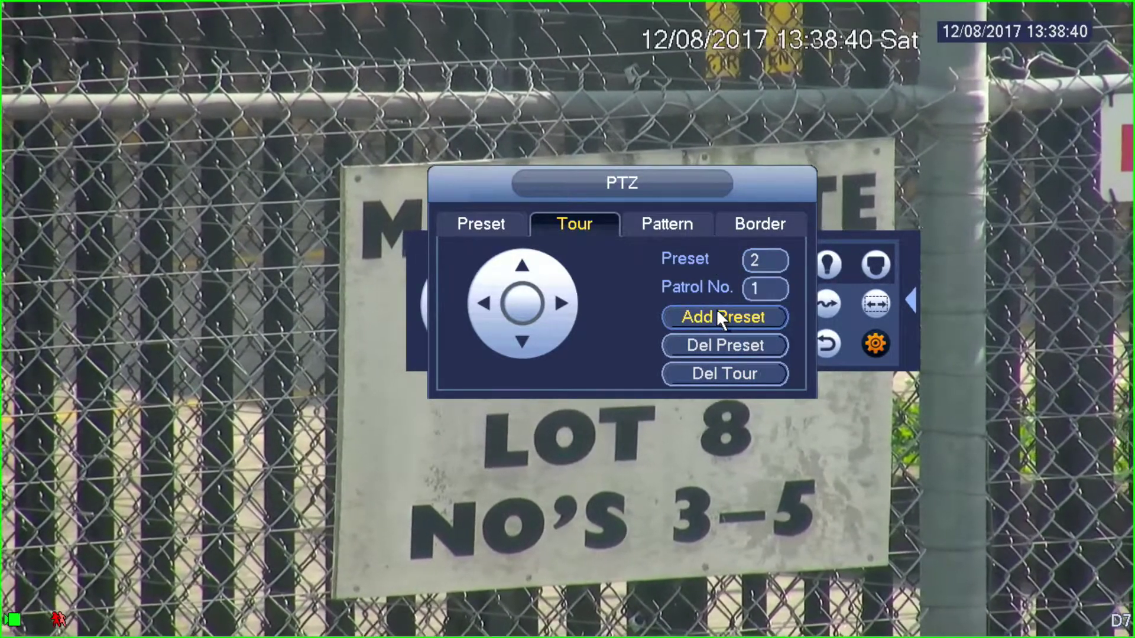
click(723, 319)
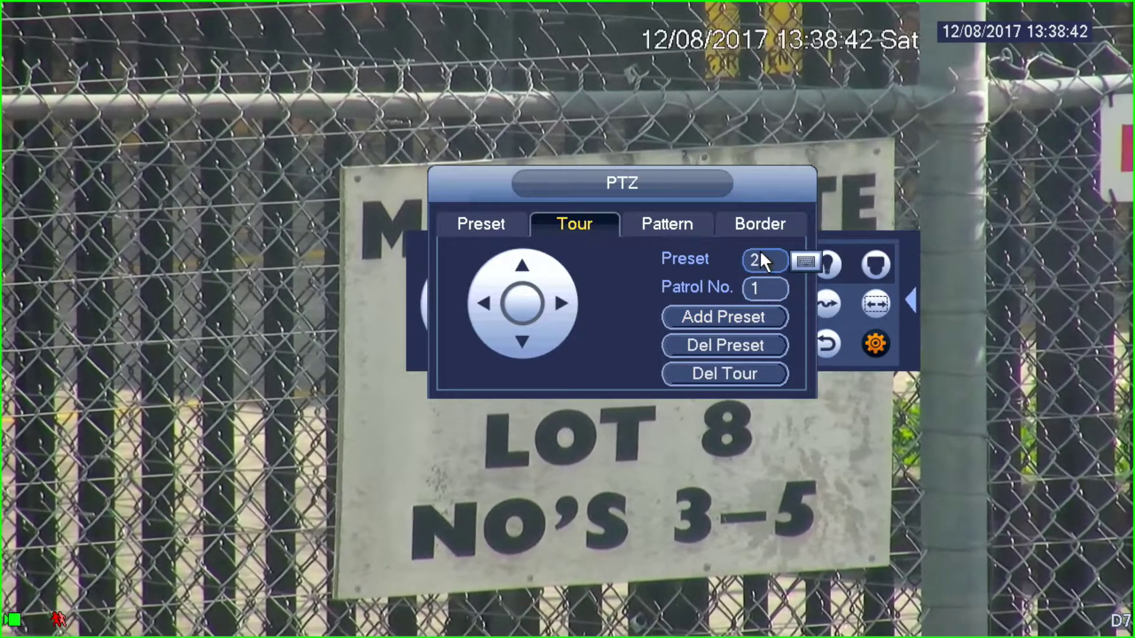
Add preset 3 to patrol 1 as the next stop.
click(763, 260)
click(799, 288)
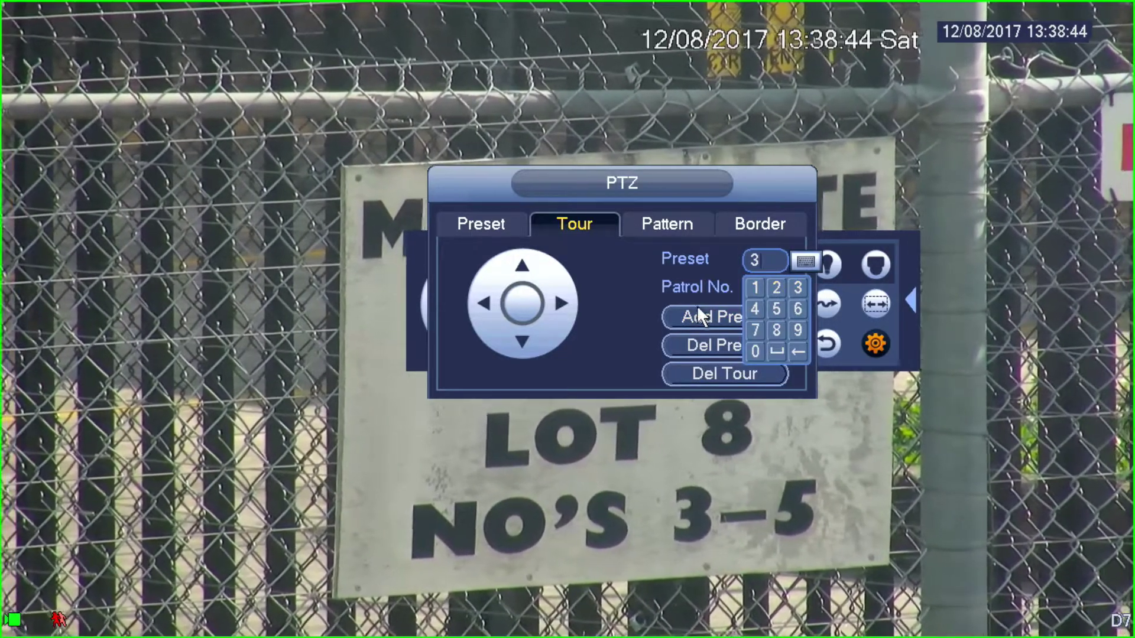
click(680, 286)
click(689, 320)
Add preset 1, followed by preset 5, to patrol 1, and close the tour setup.
click(763, 260)
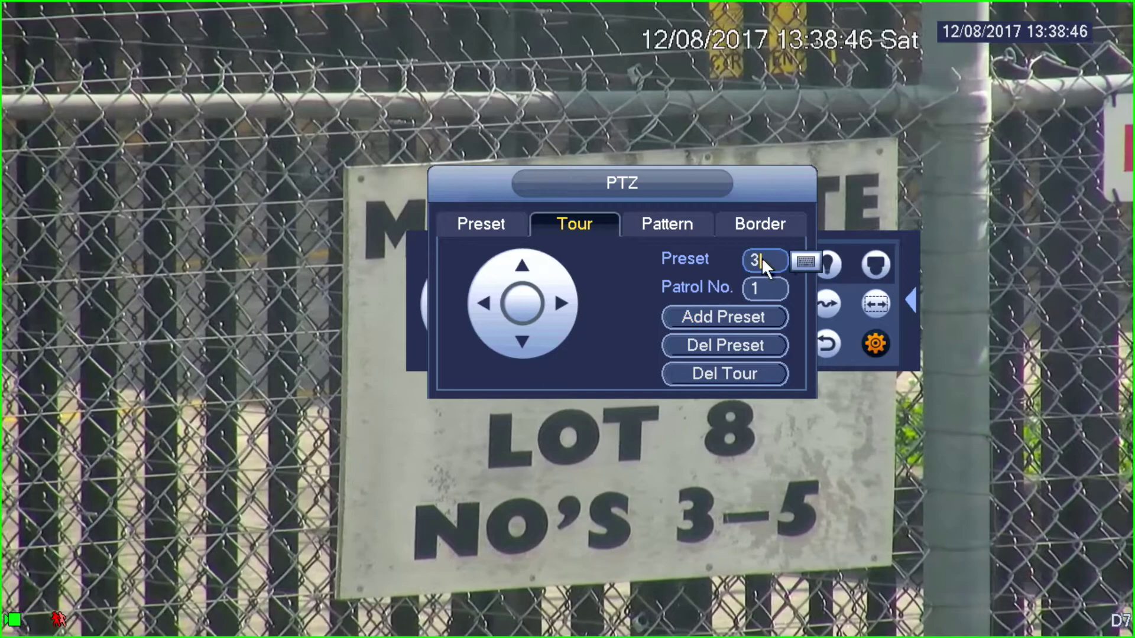
click(762, 259)
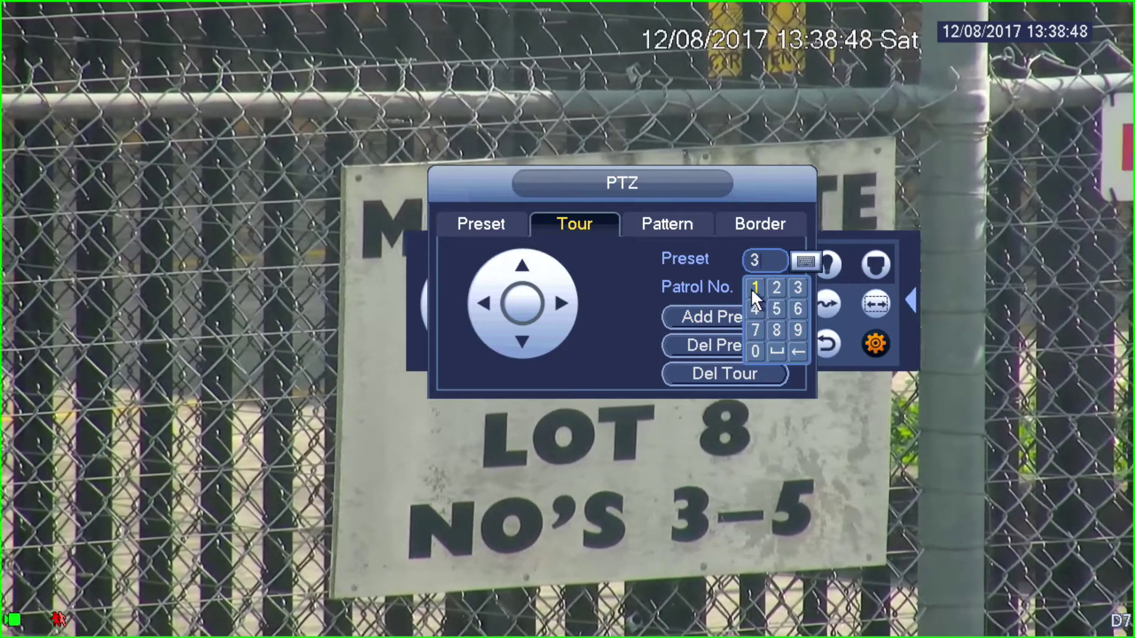
click(755, 289)
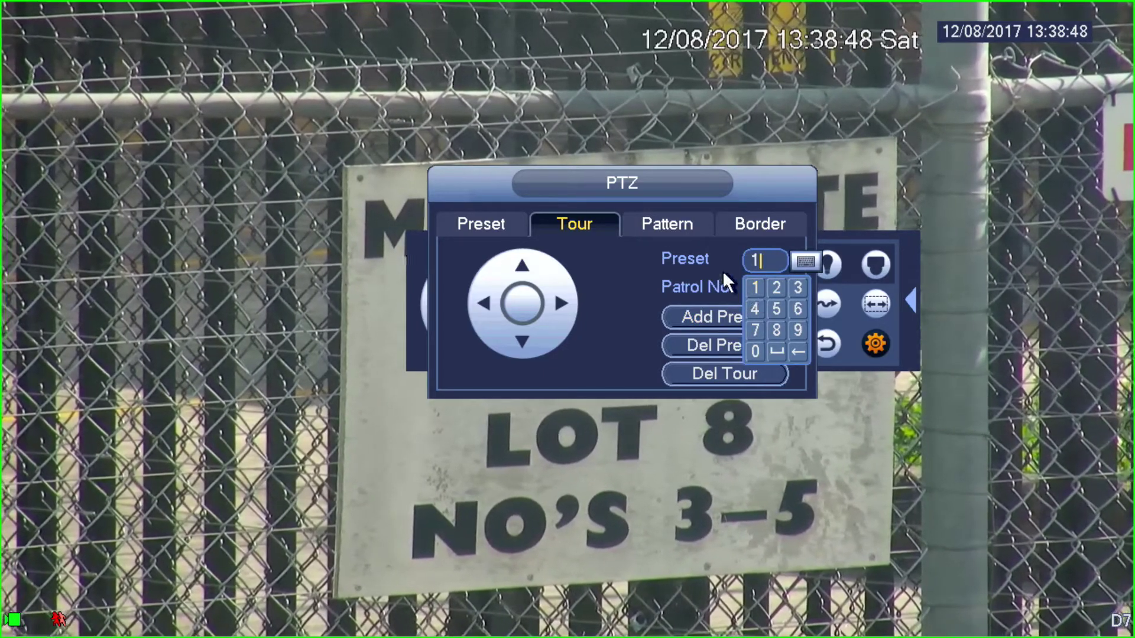
click(726, 283)
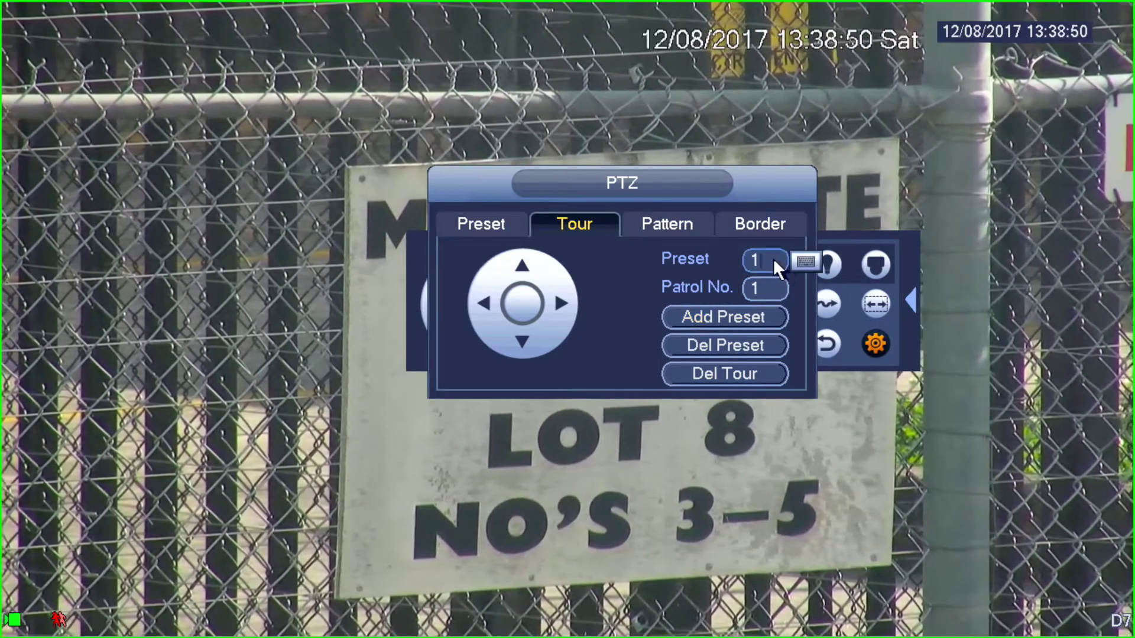
click(774, 262)
click(775, 309)
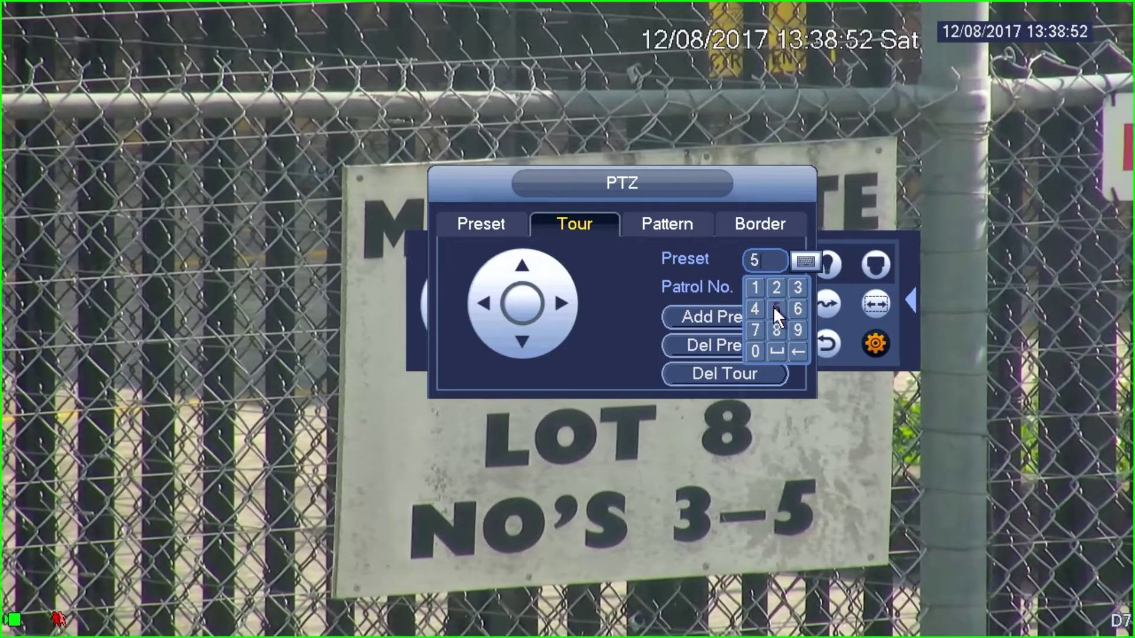
click(710, 311)
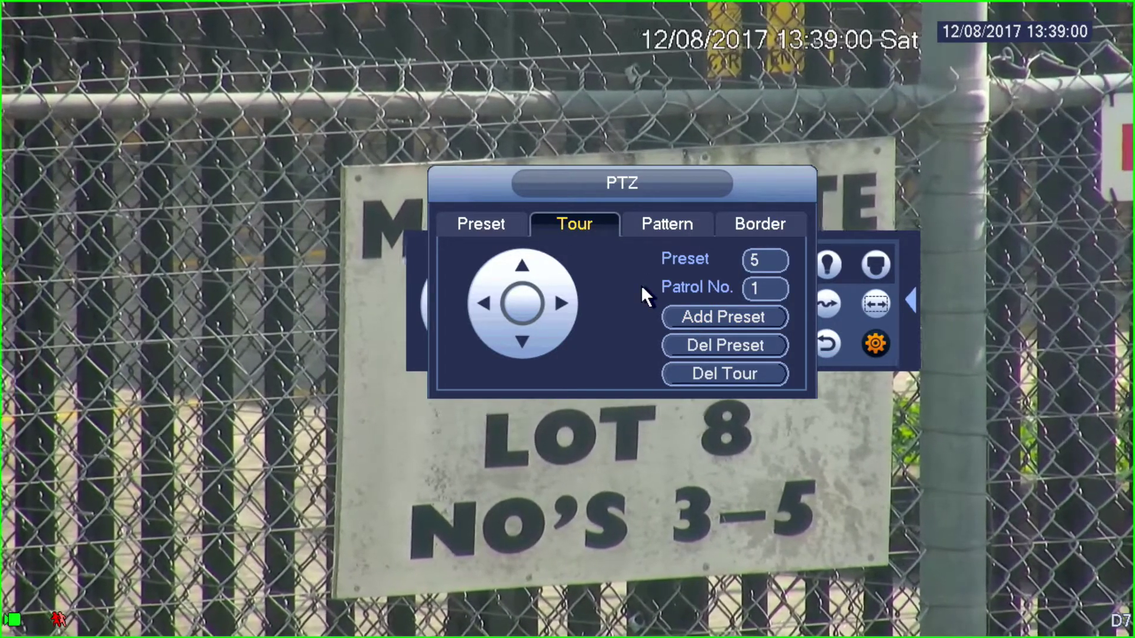
right_click(641, 285)
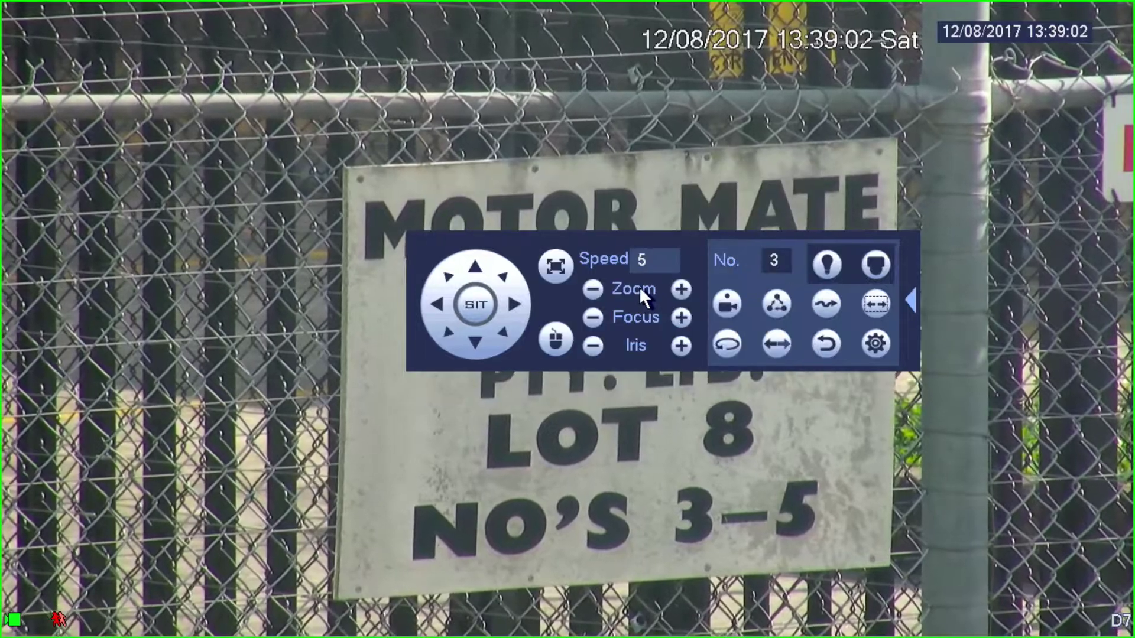
Set the PTZ number to 1 and start tour 1.
click(769, 261)
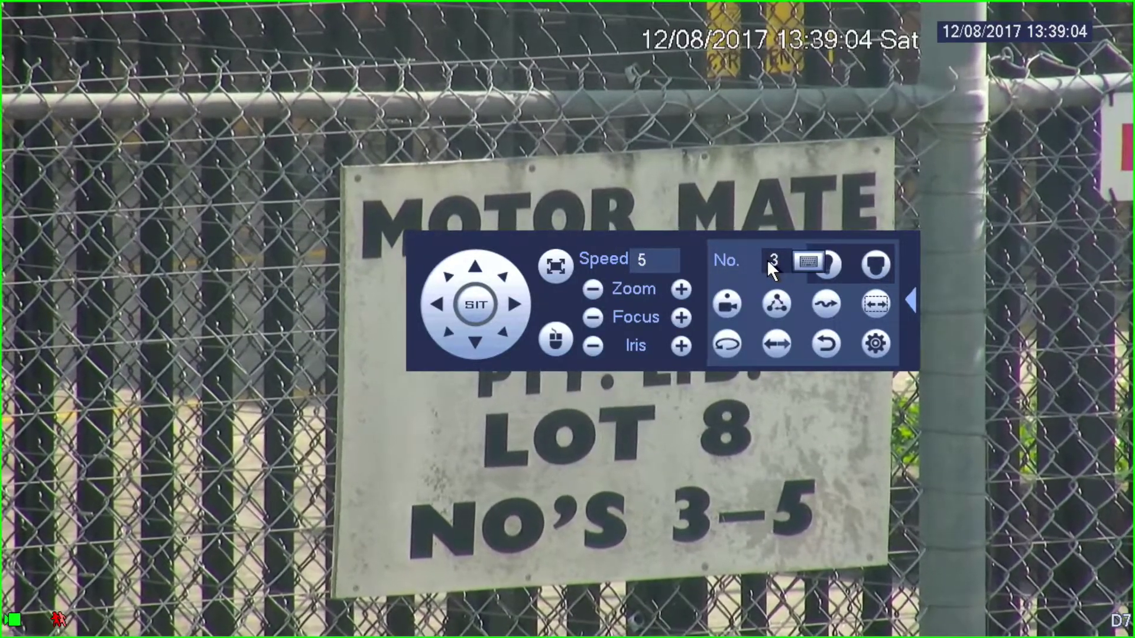
click(777, 259)
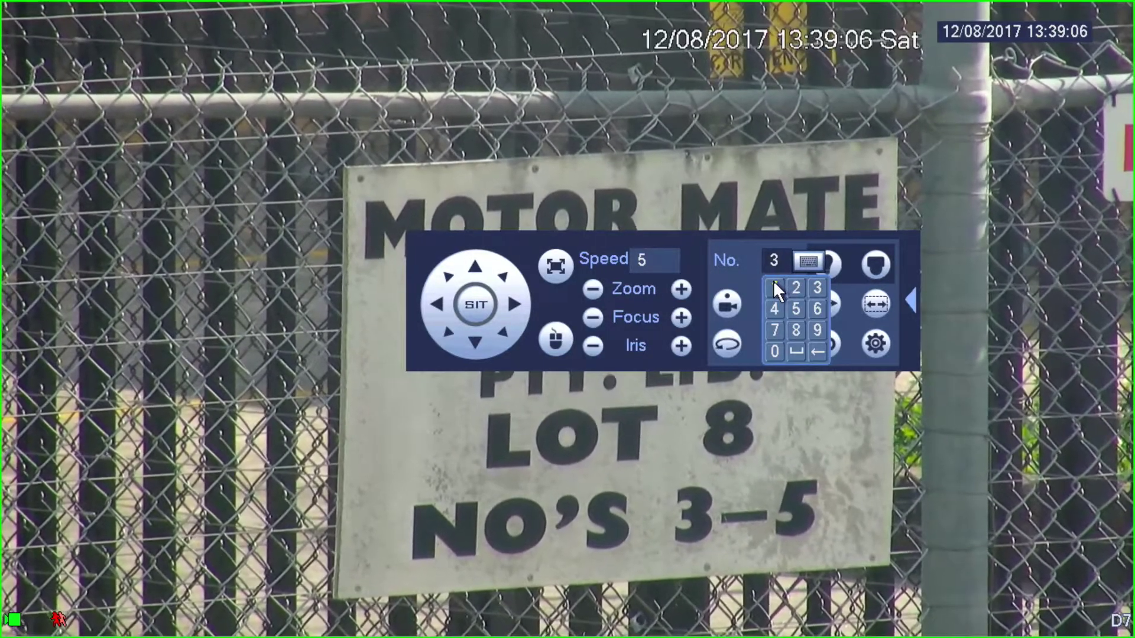
click(774, 283)
click(744, 252)
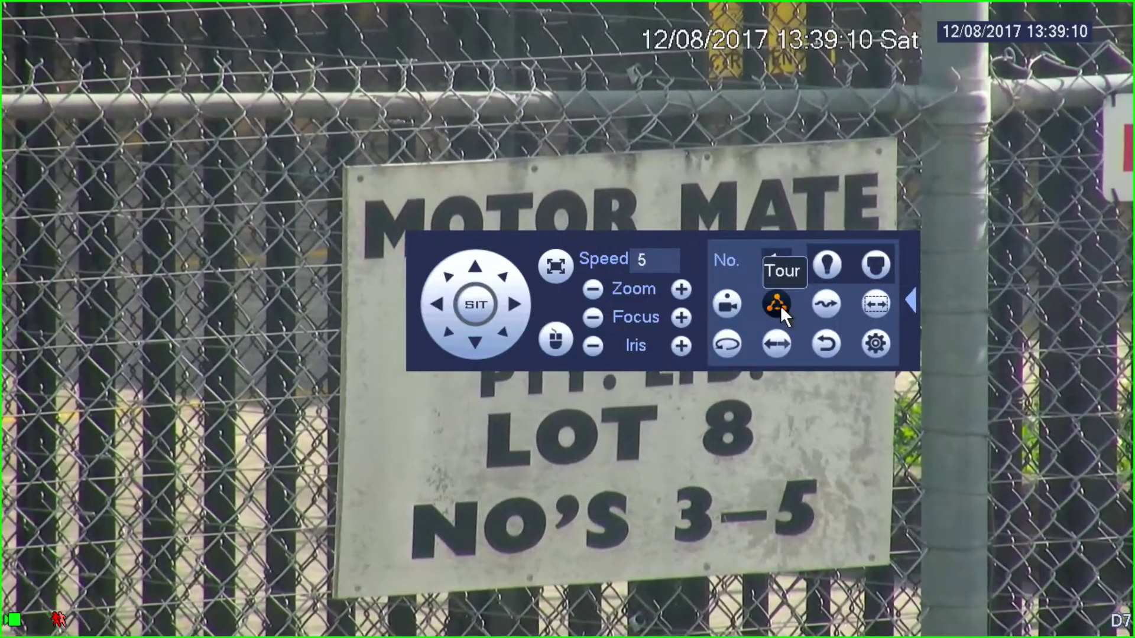
click(780, 305)
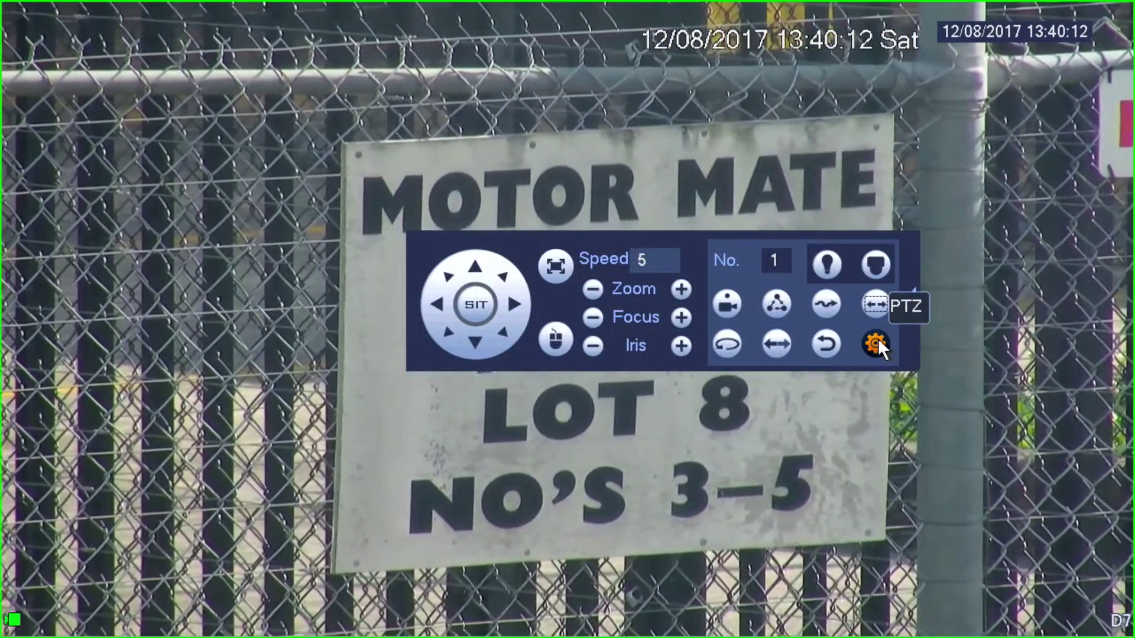
Reopen the tour setup, set the patrol number to 2, and add preset 5 to it.
click(878, 341)
click(602, 228)
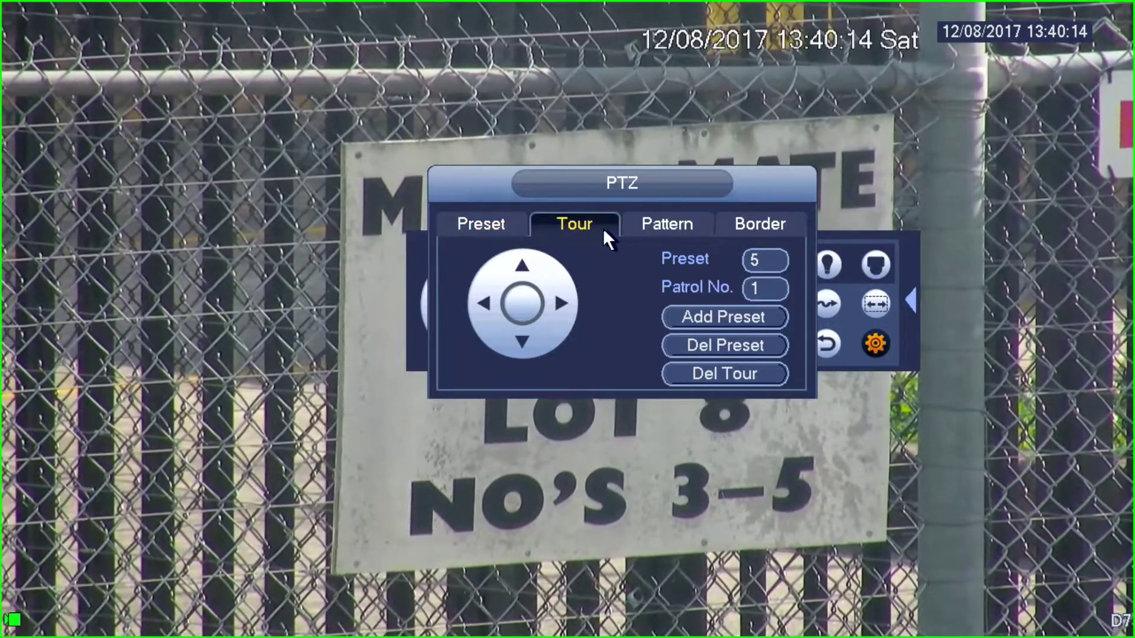
mouse_move(770, 295)
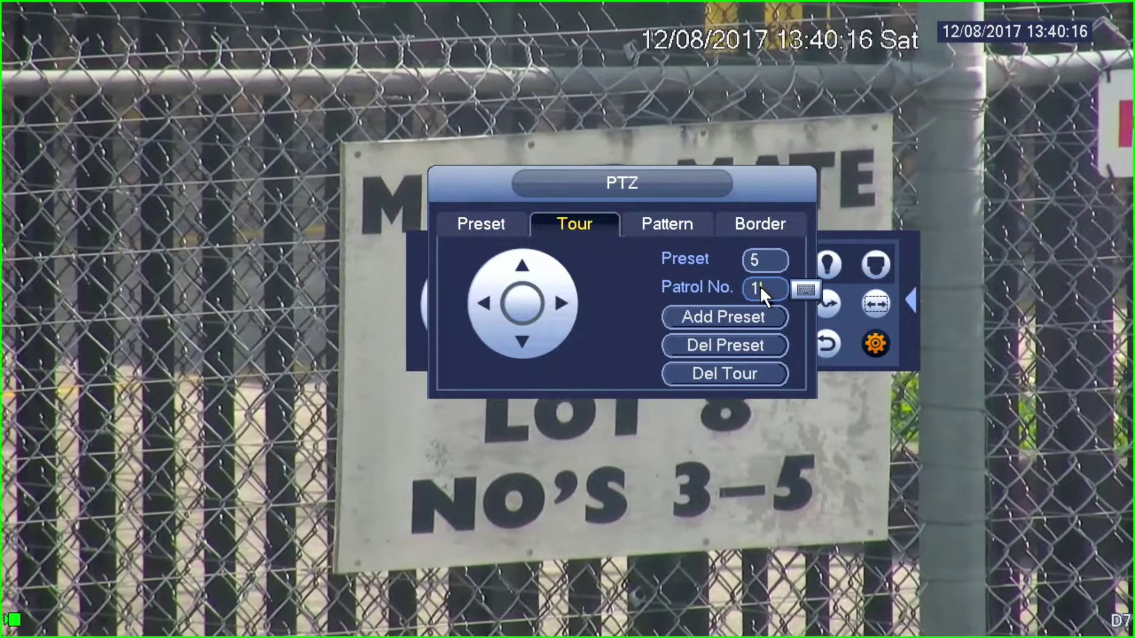
click(760, 286)
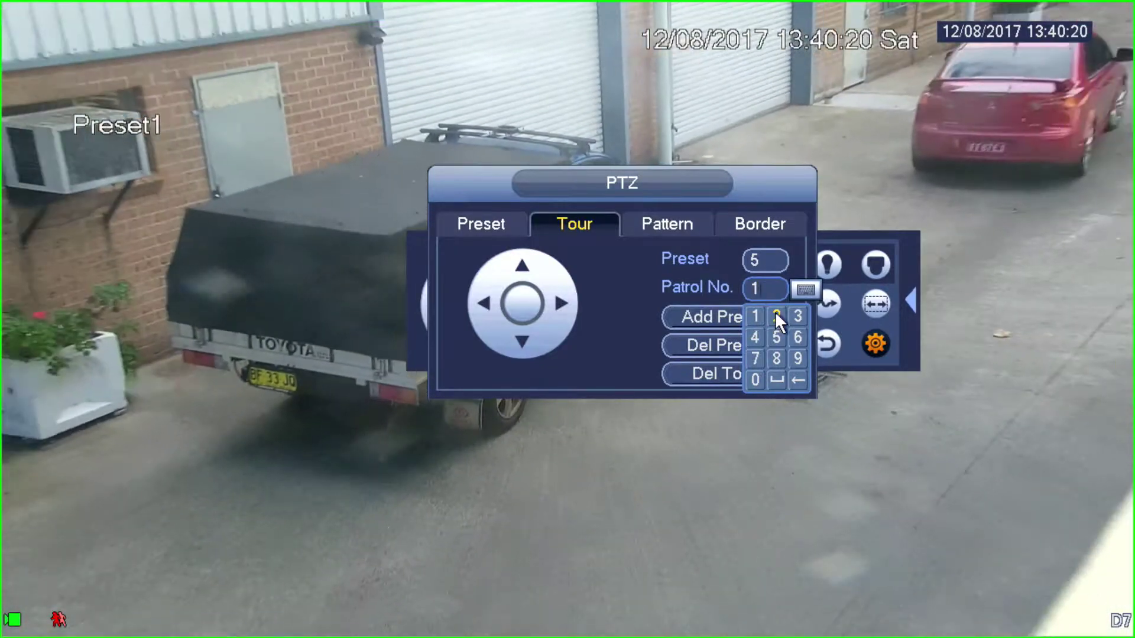
click(774, 311)
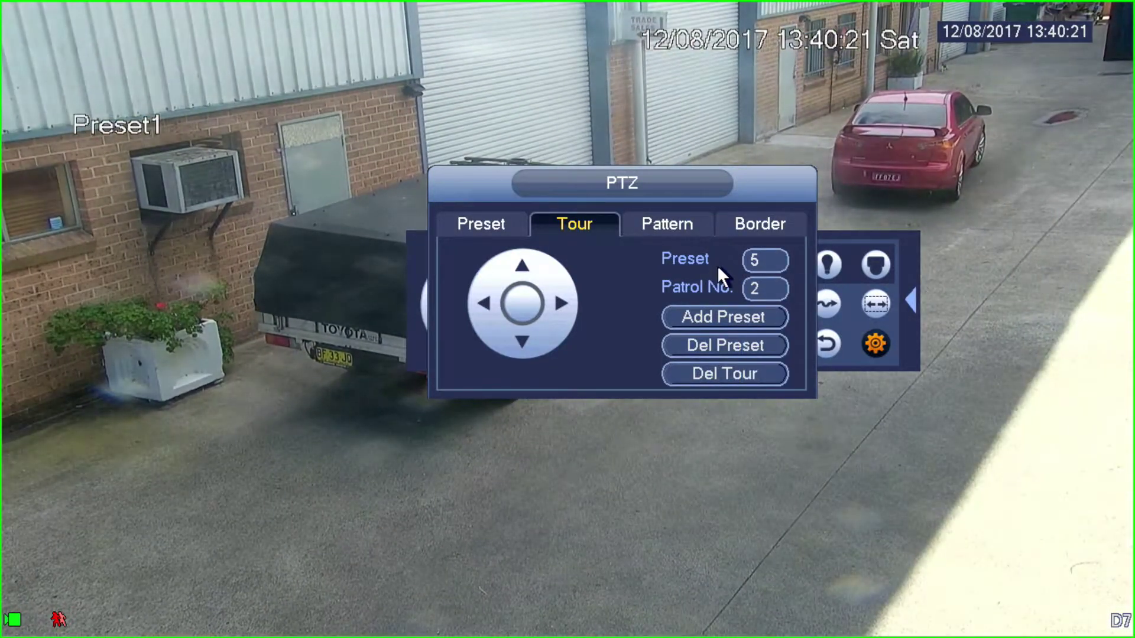
mouse_move(760, 257)
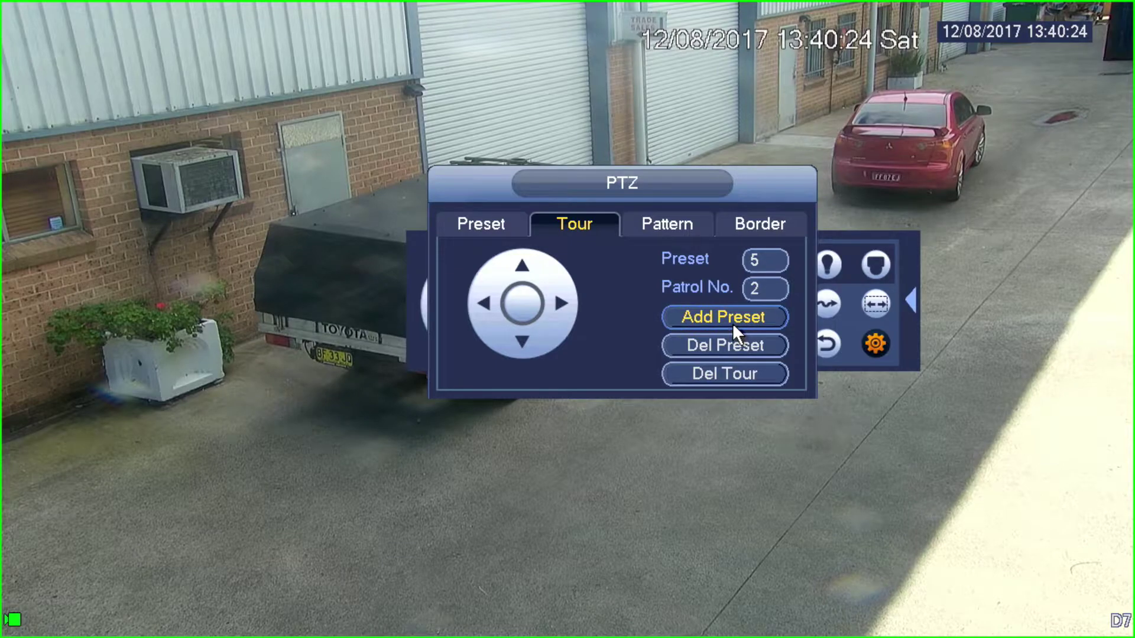
Add preset 2, followed by preset 5 again, to patrol 2.
click(764, 262)
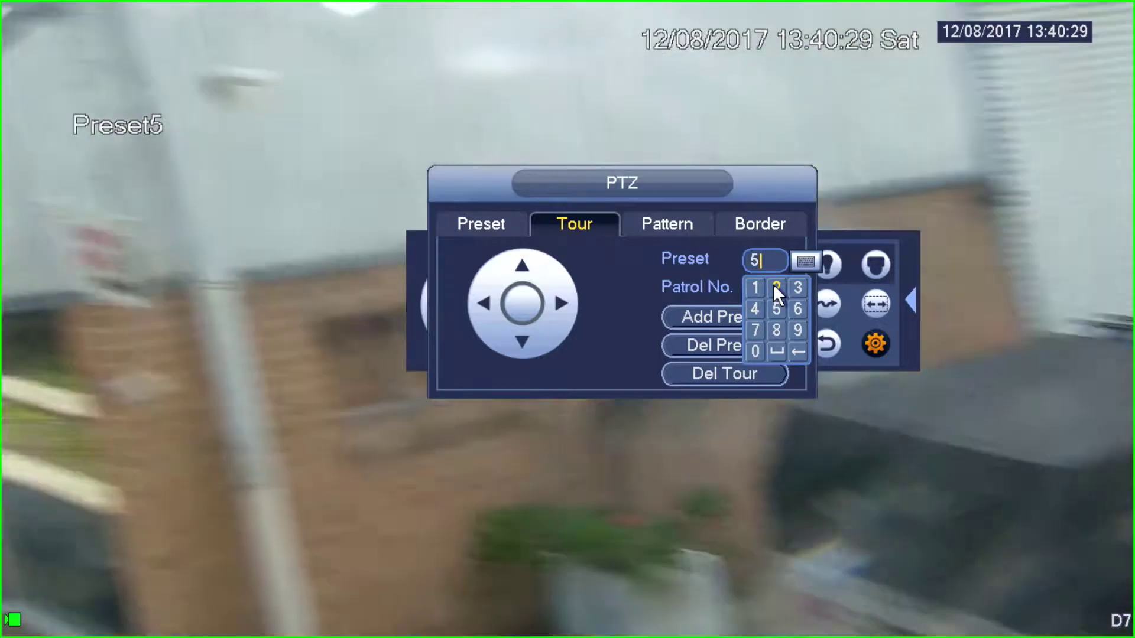
click(776, 288)
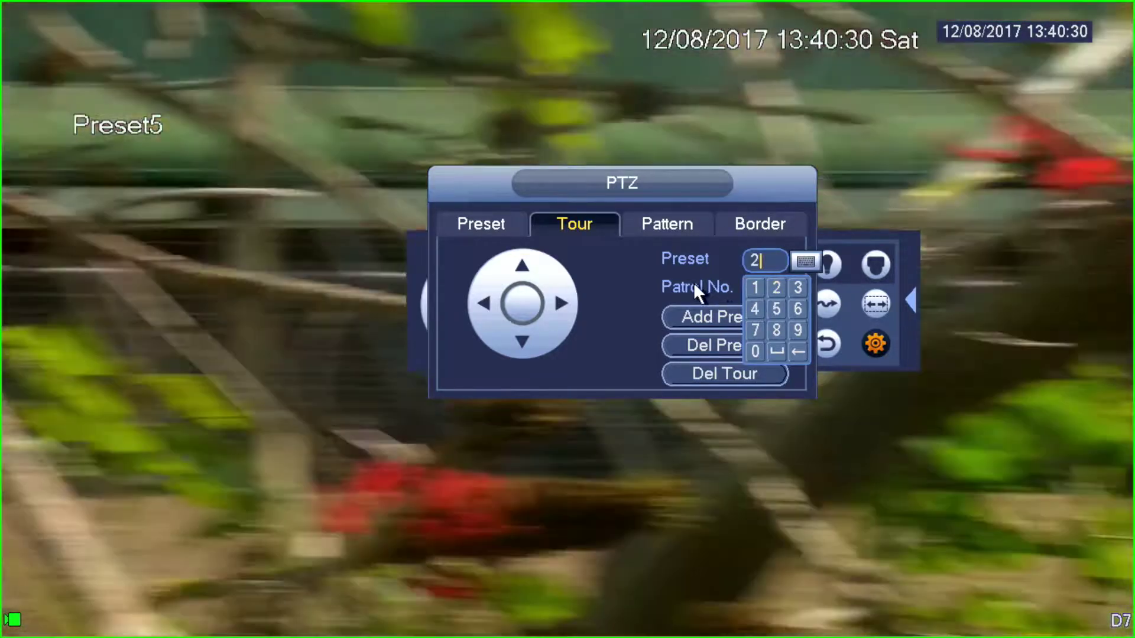
click(693, 282)
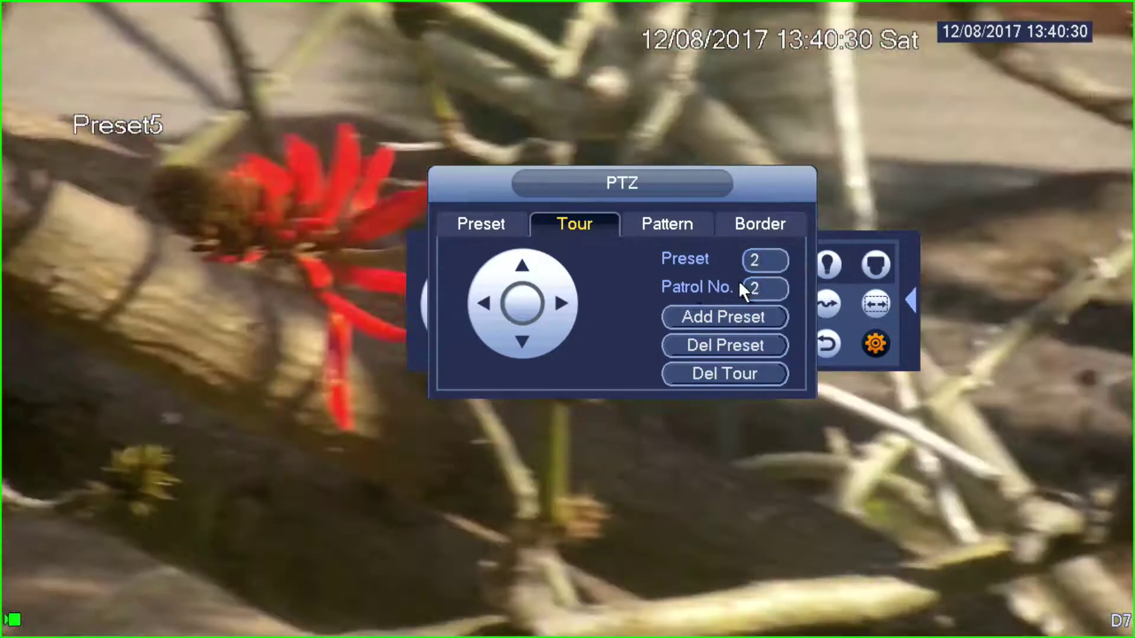
click(765, 262)
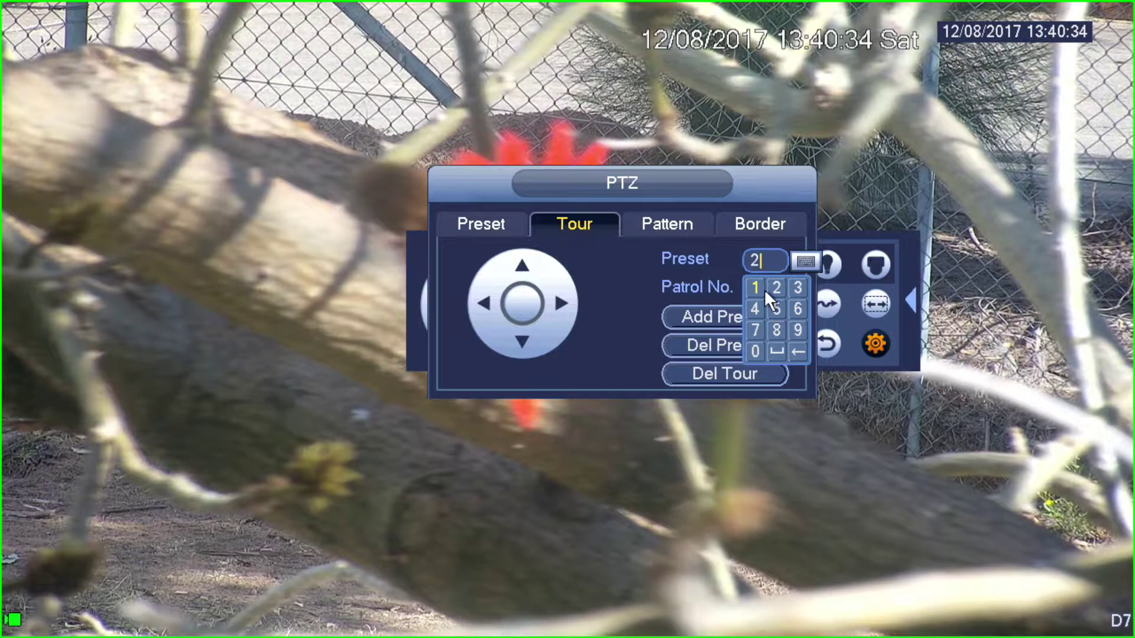
click(774, 307)
click(717, 260)
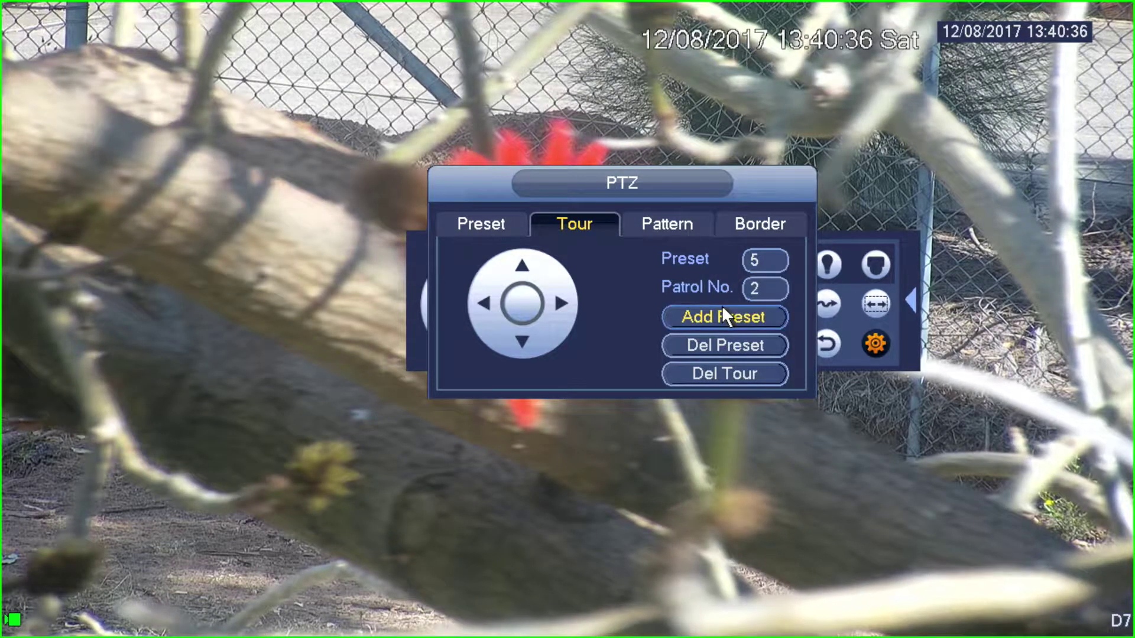
Add preset 1 and a further stop at preset 5 to patrol 2, and close the tour setup.
click(762, 258)
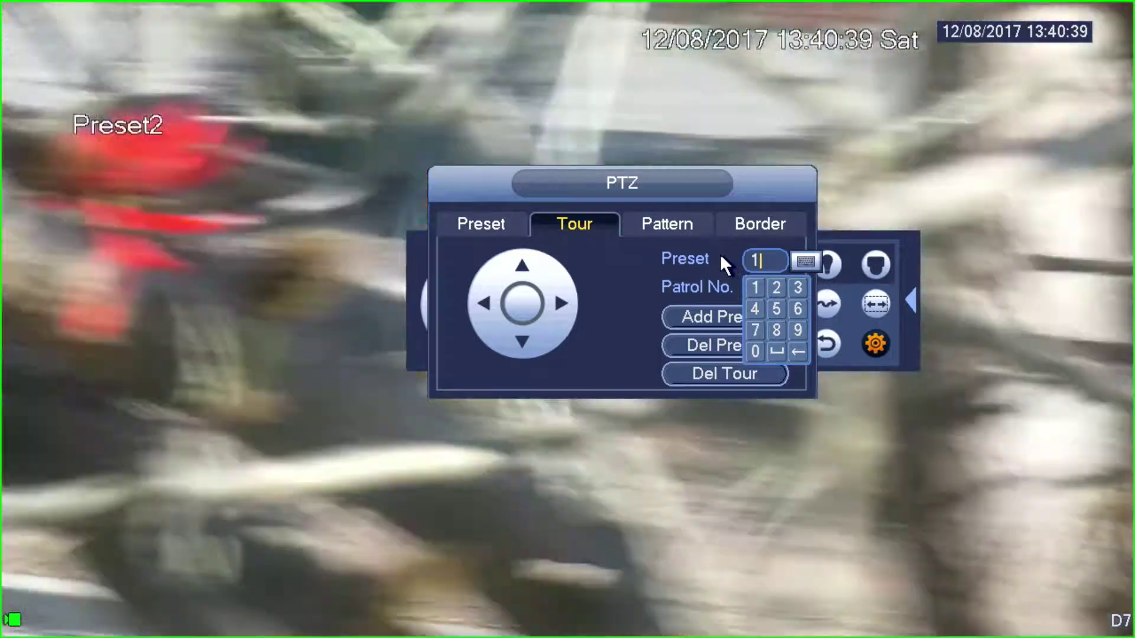
click(719, 254)
click(713, 313)
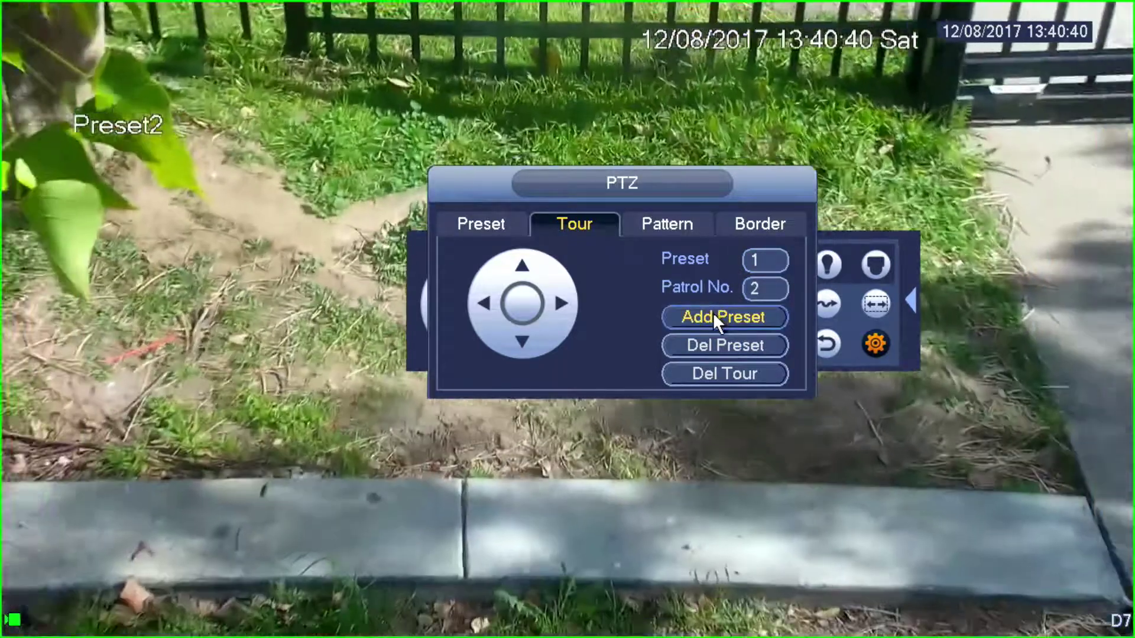
click(764, 261)
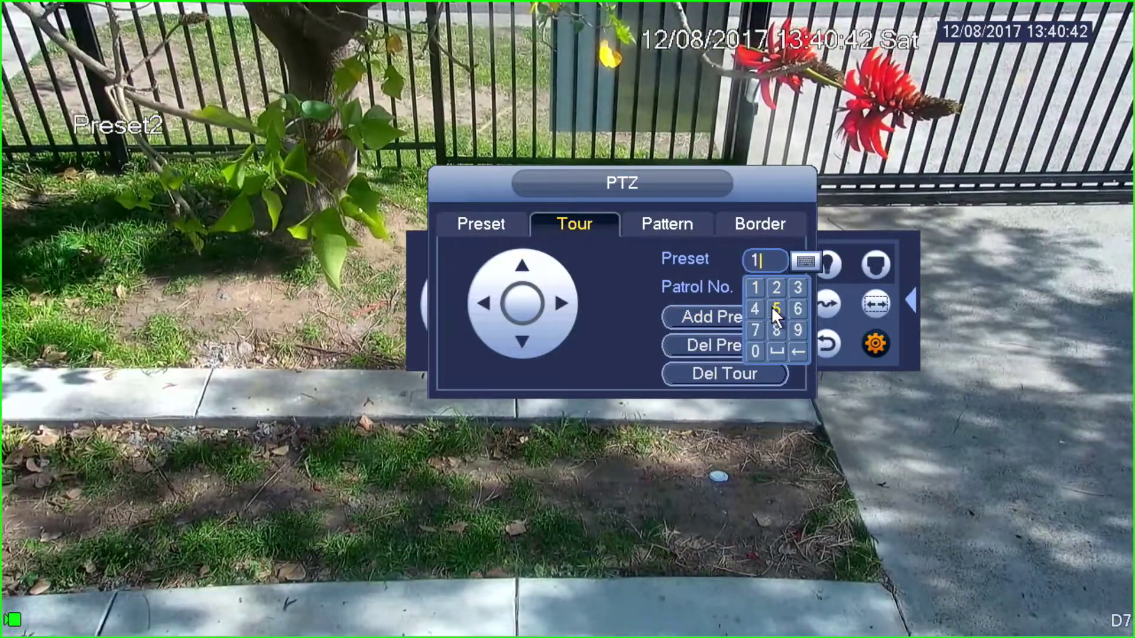
click(772, 306)
click(712, 271)
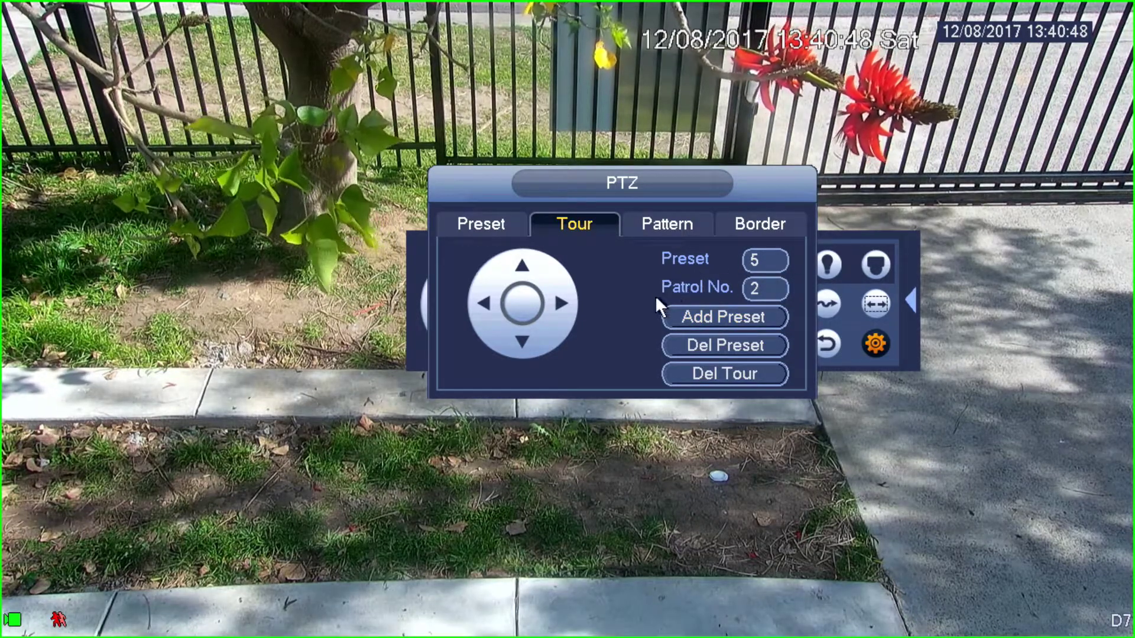
right_click(659, 277)
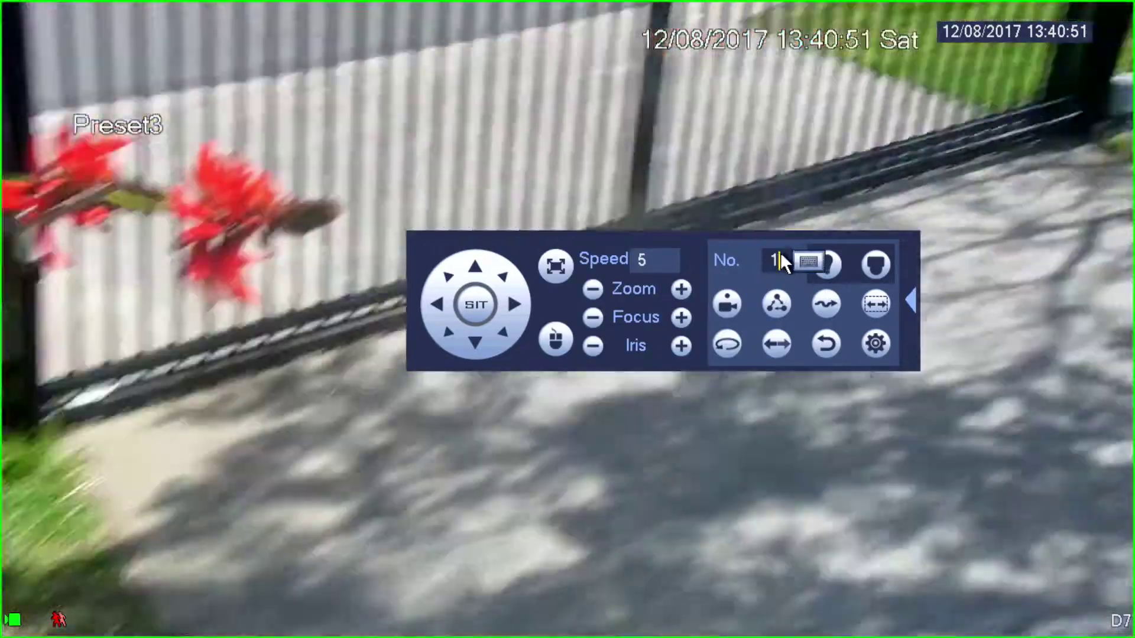
Set the PTZ number to 2 and run tour 2.
click(773, 261)
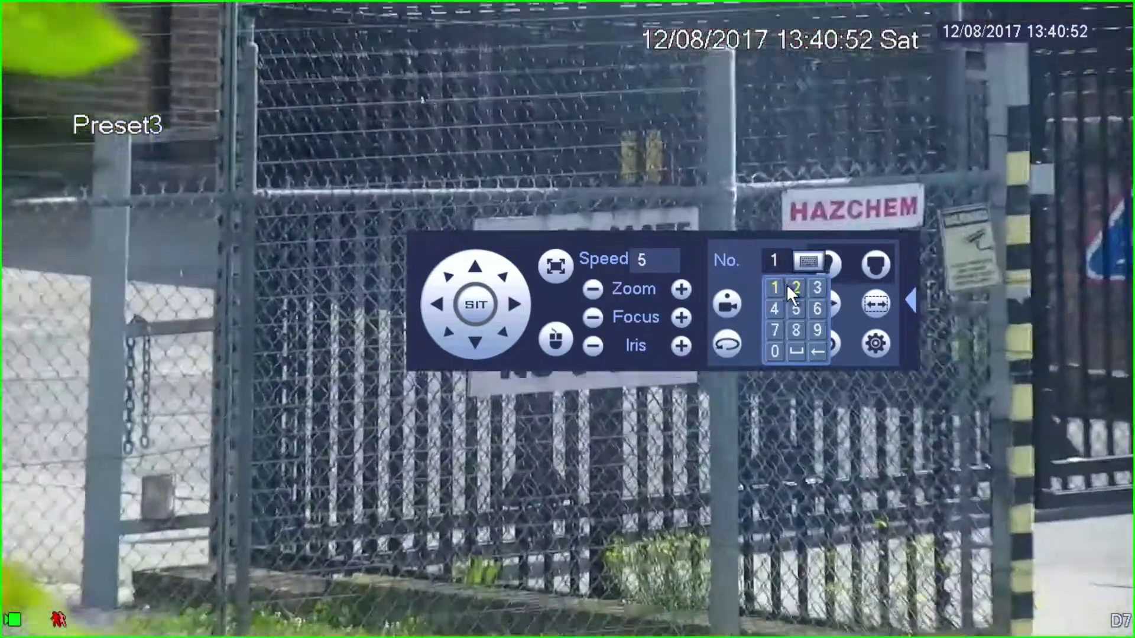
click(795, 288)
click(736, 259)
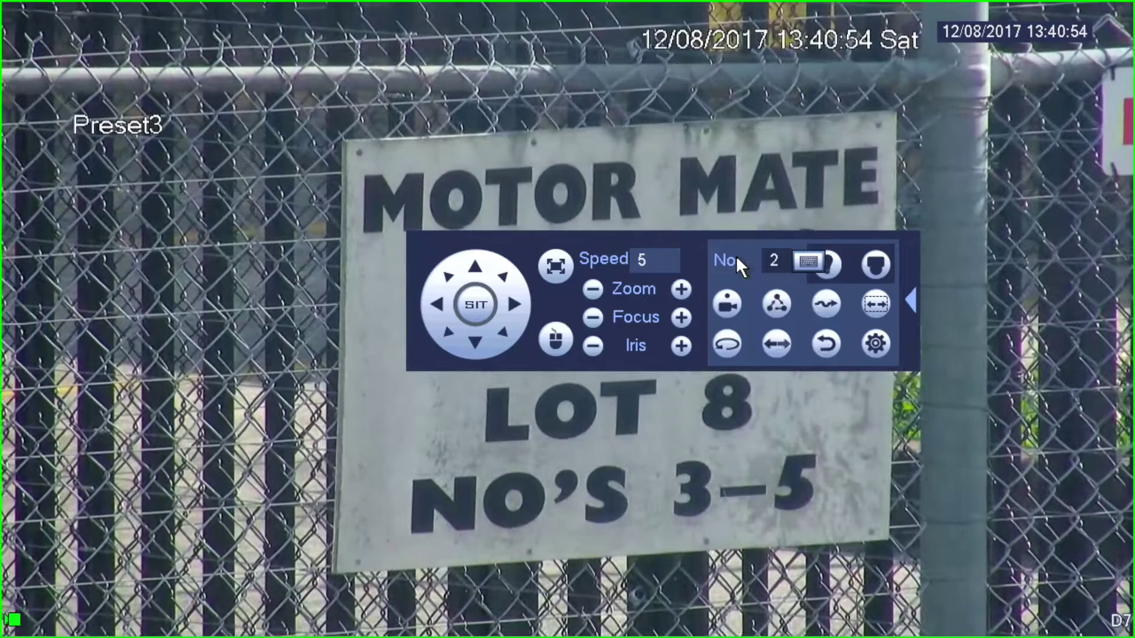
click(779, 293)
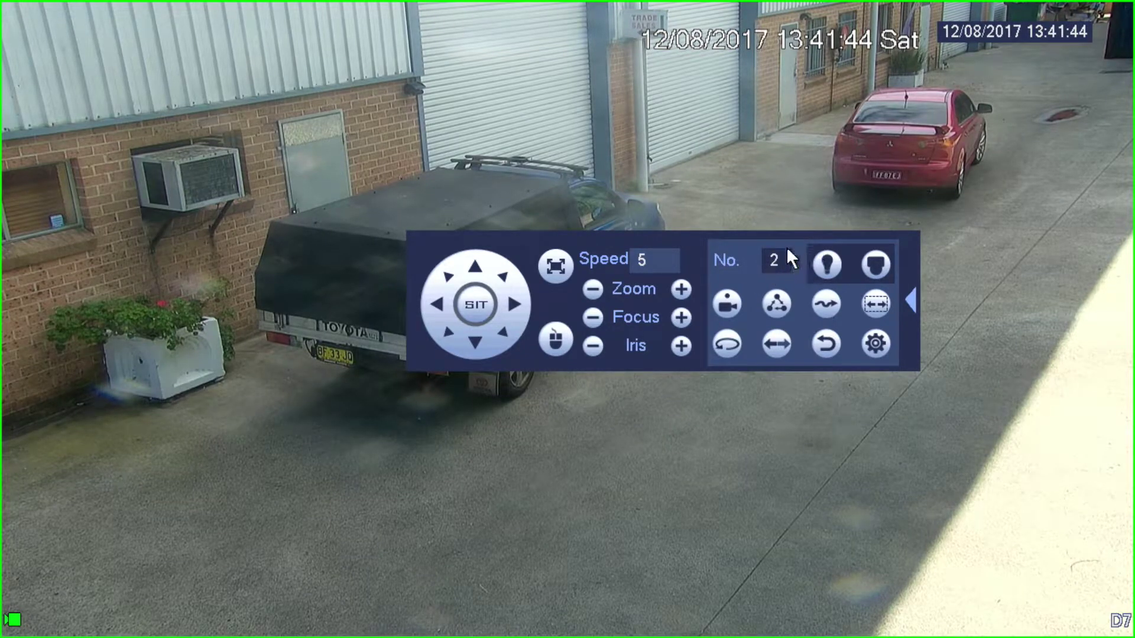
click(735, 303)
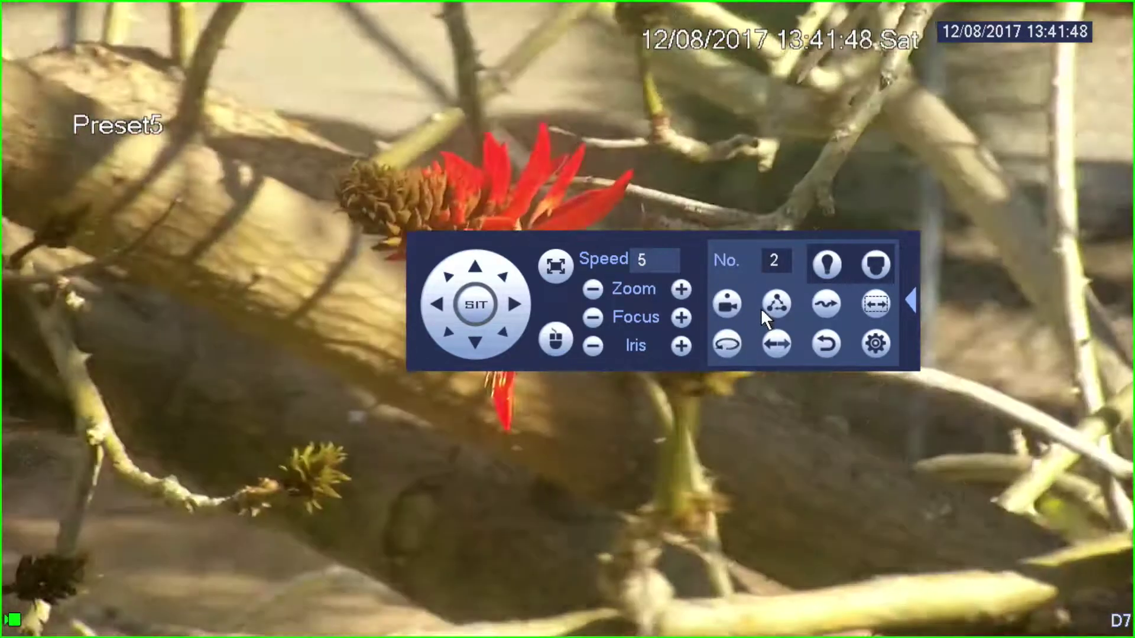
click(774, 299)
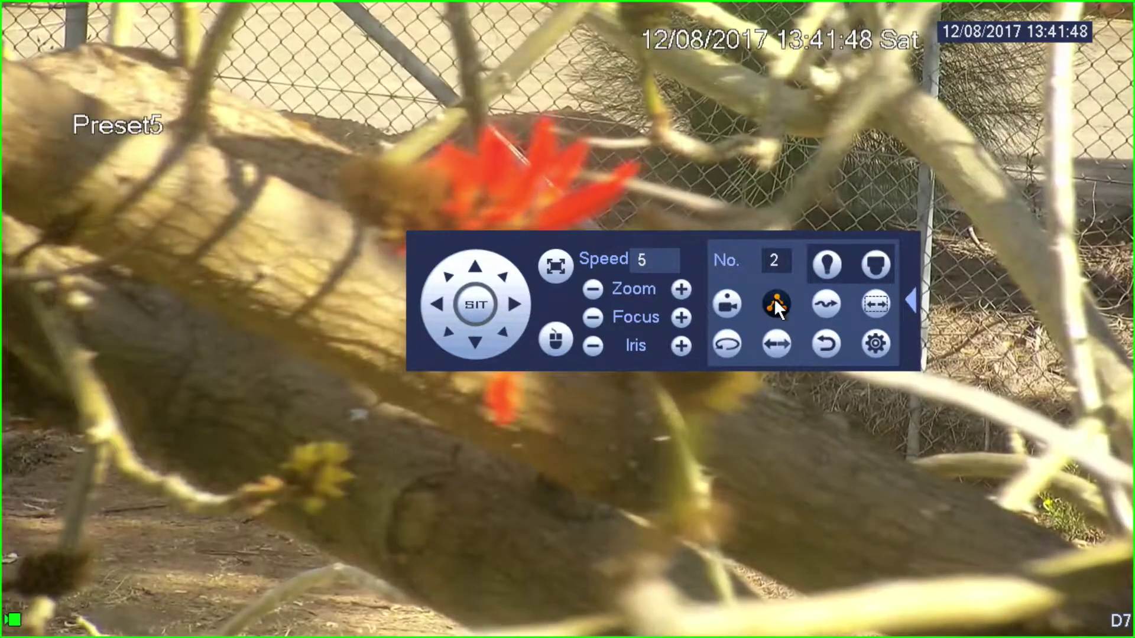